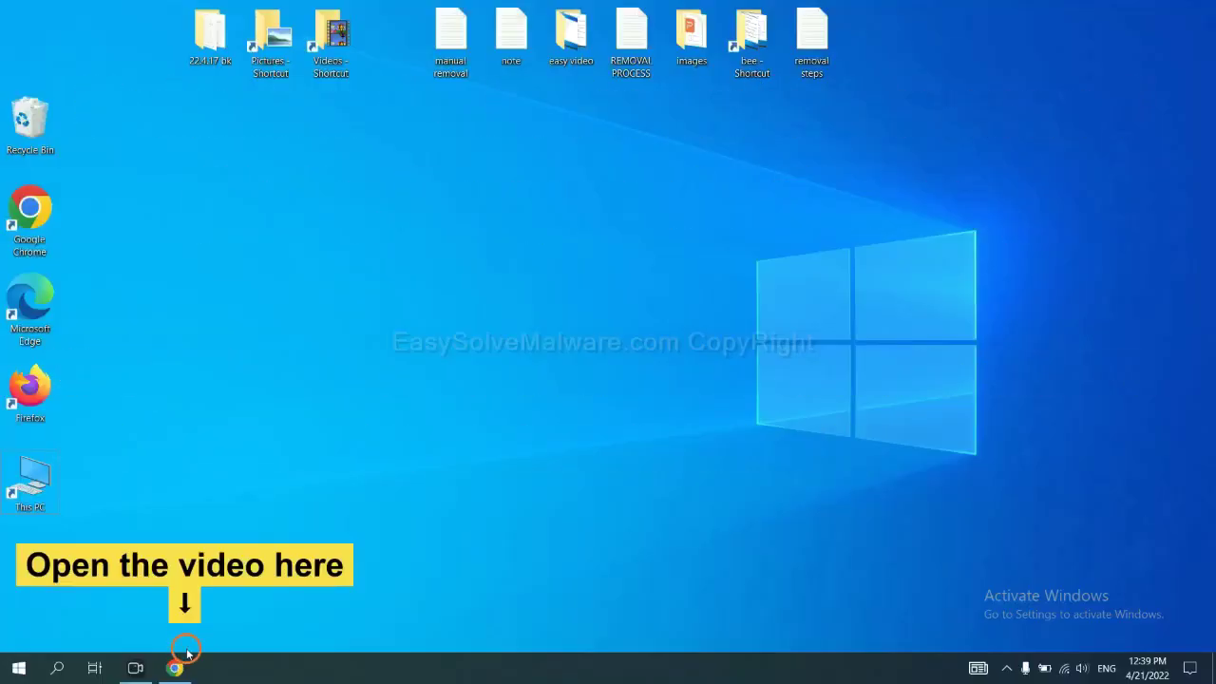
Open the easysolvemalware.com removal guide in Chrome and download the SpyHunter installer for Windows.
click(181, 667)
click(328, 468)
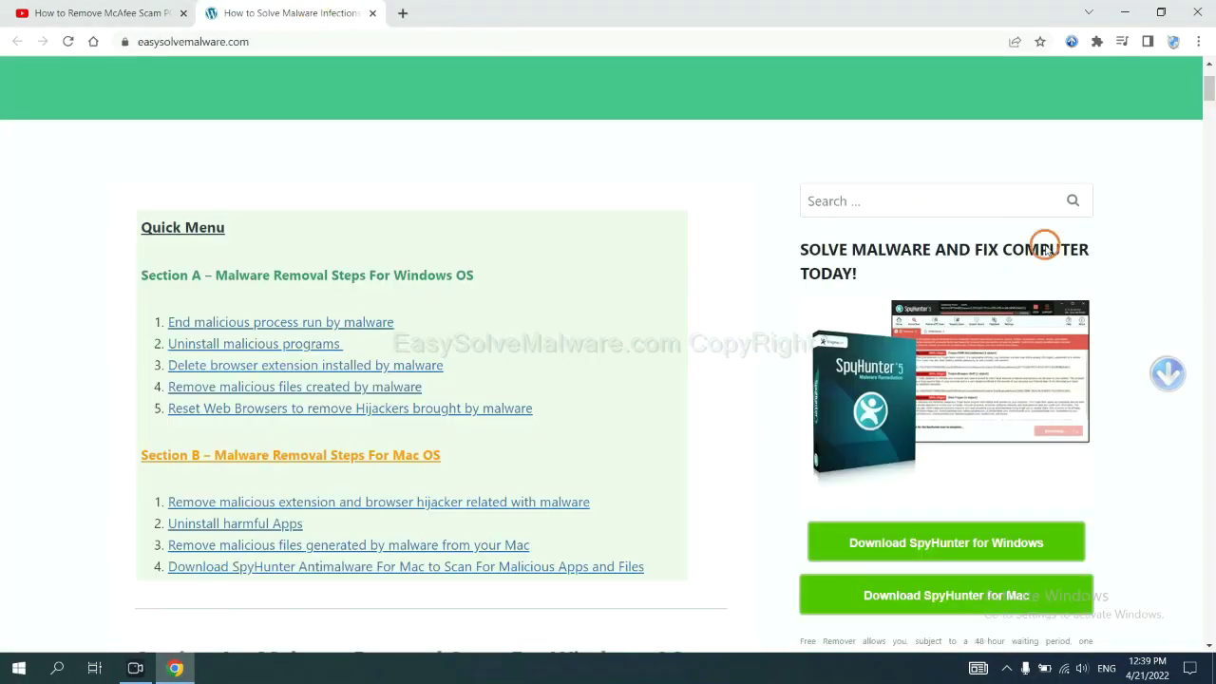
scroll(1044, 245, down, 3)
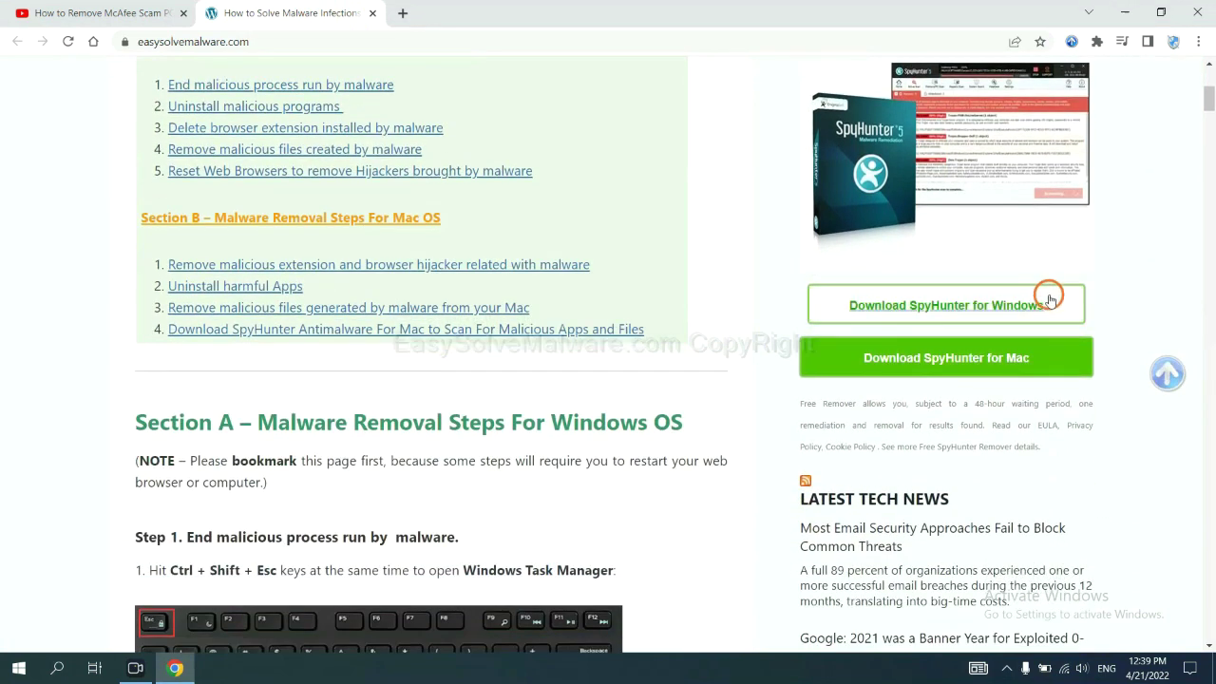
click(1032, 303)
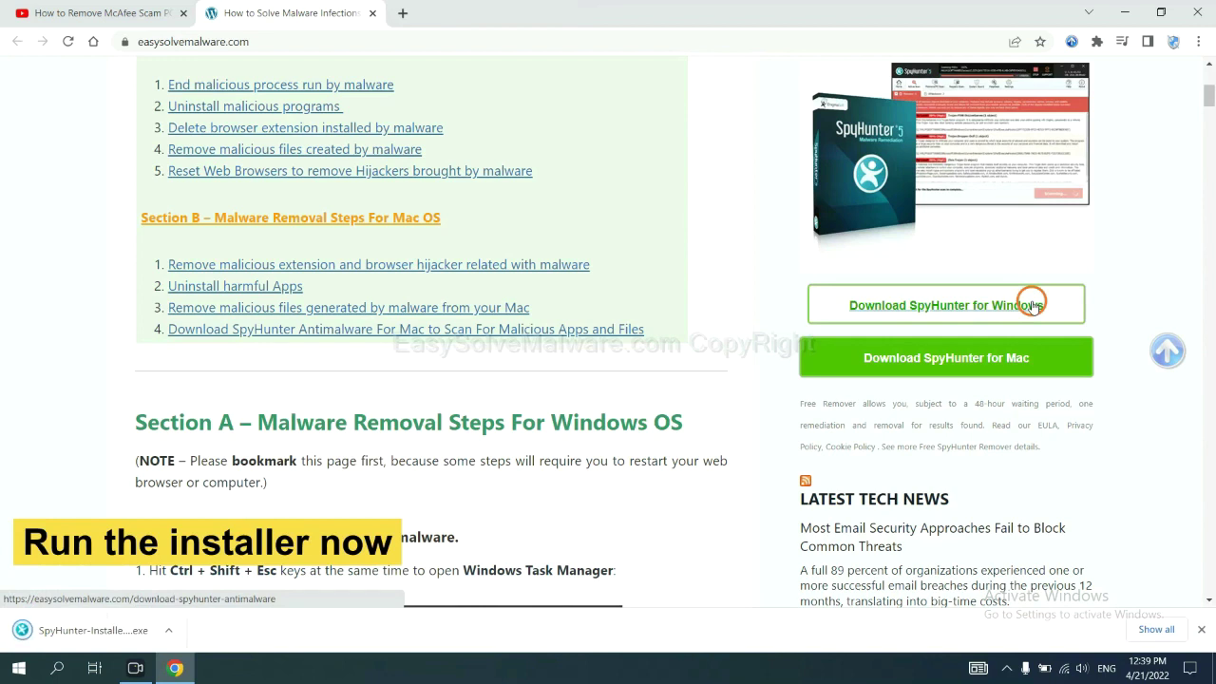
Run SpyHunter-Installer.exe and install SpyHunter 5 in English, accepting the EULA, ending on Welcome.
click(71, 630)
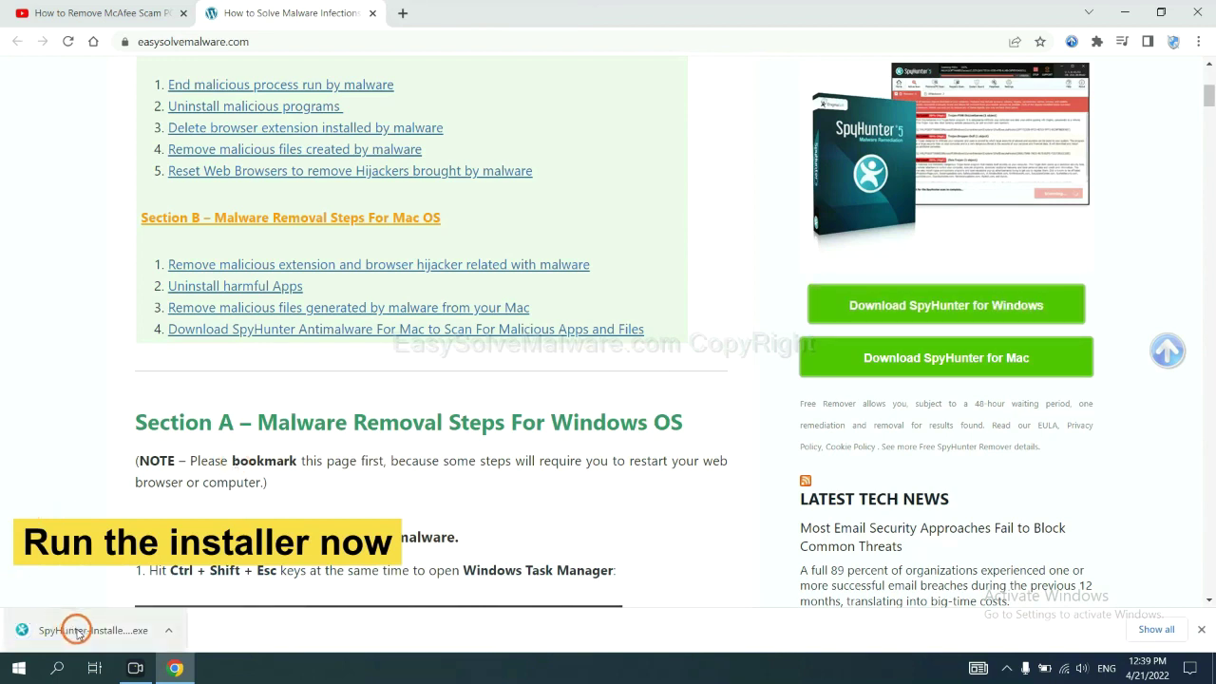
click(77, 631)
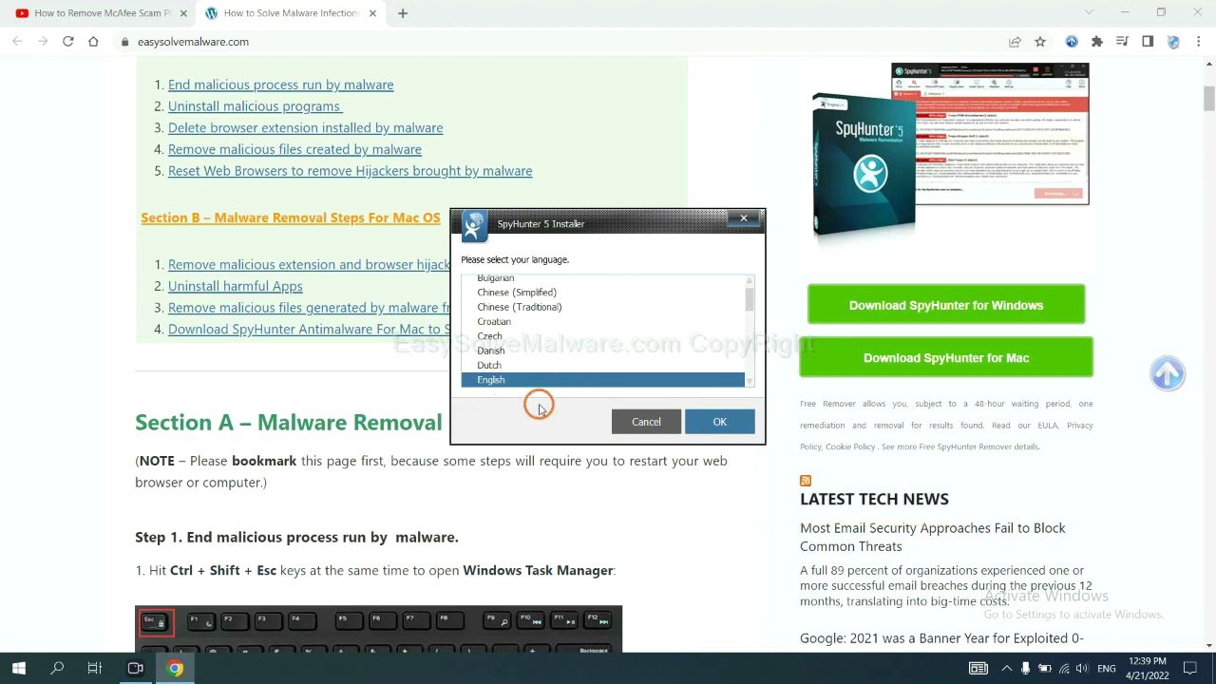
click(693, 409)
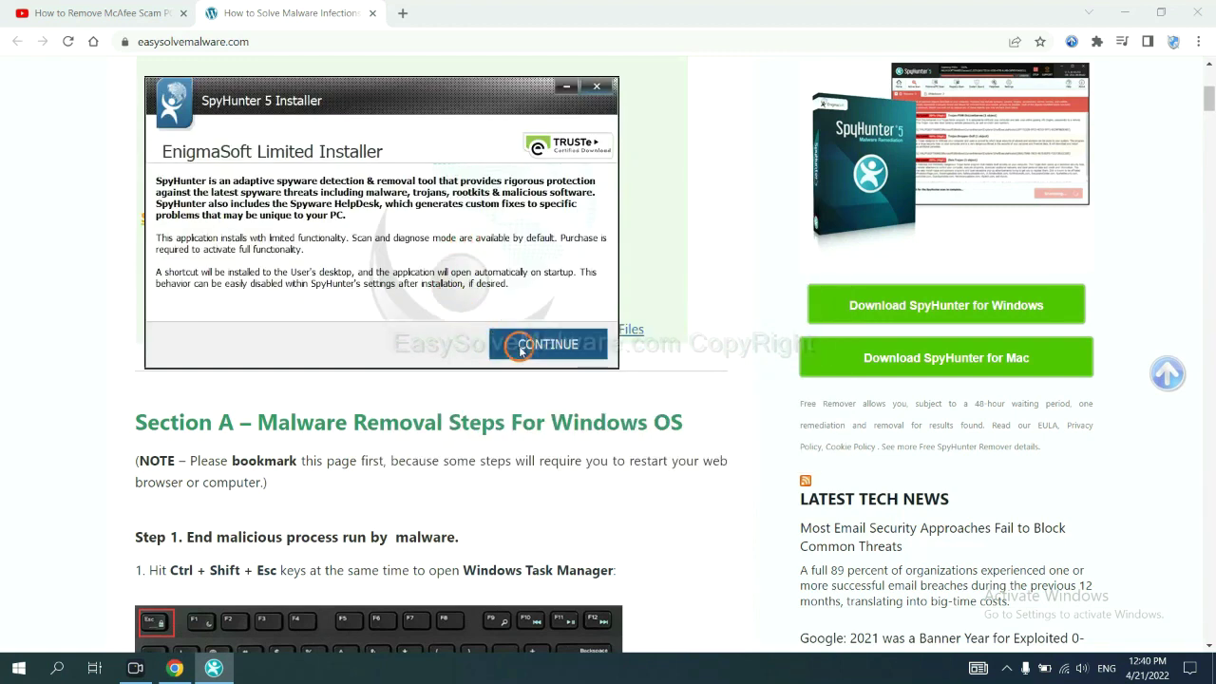
click(522, 347)
click(391, 303)
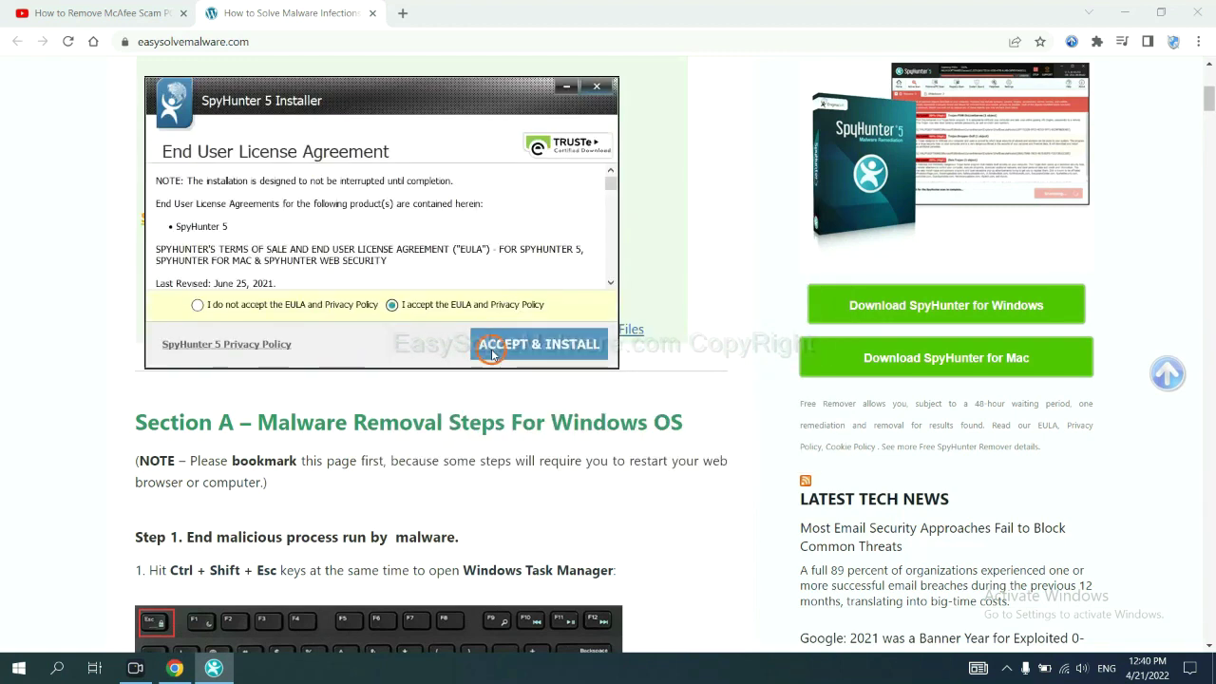
click(491, 346)
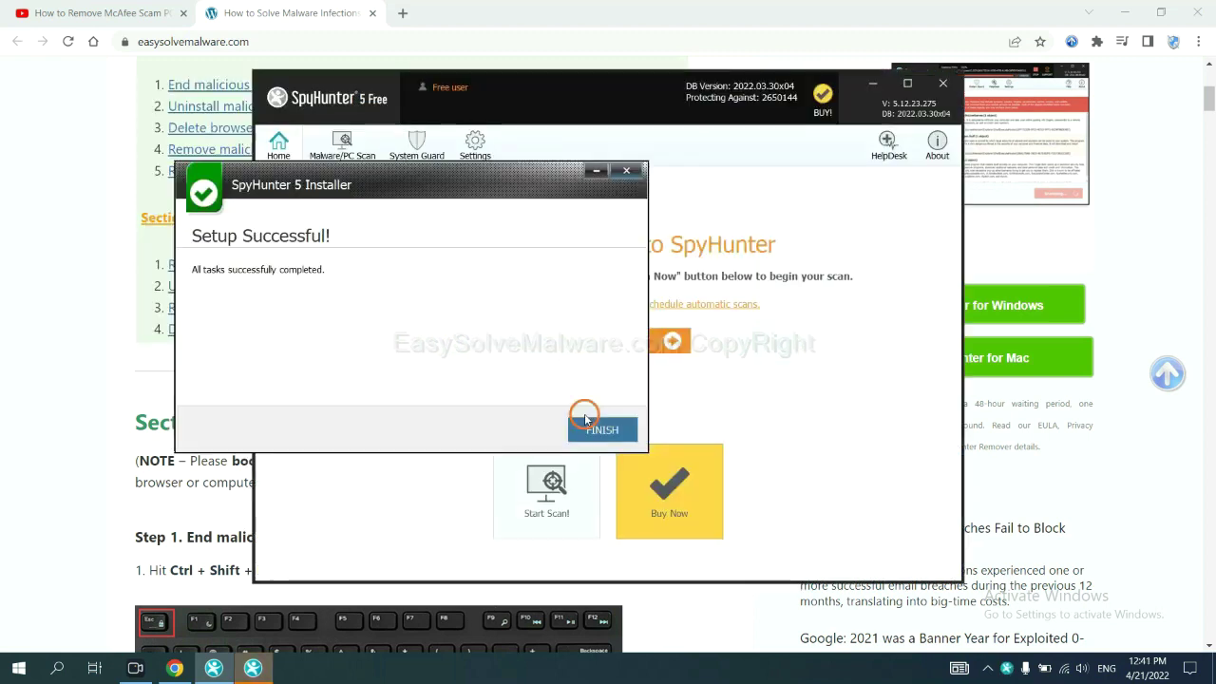
click(590, 429)
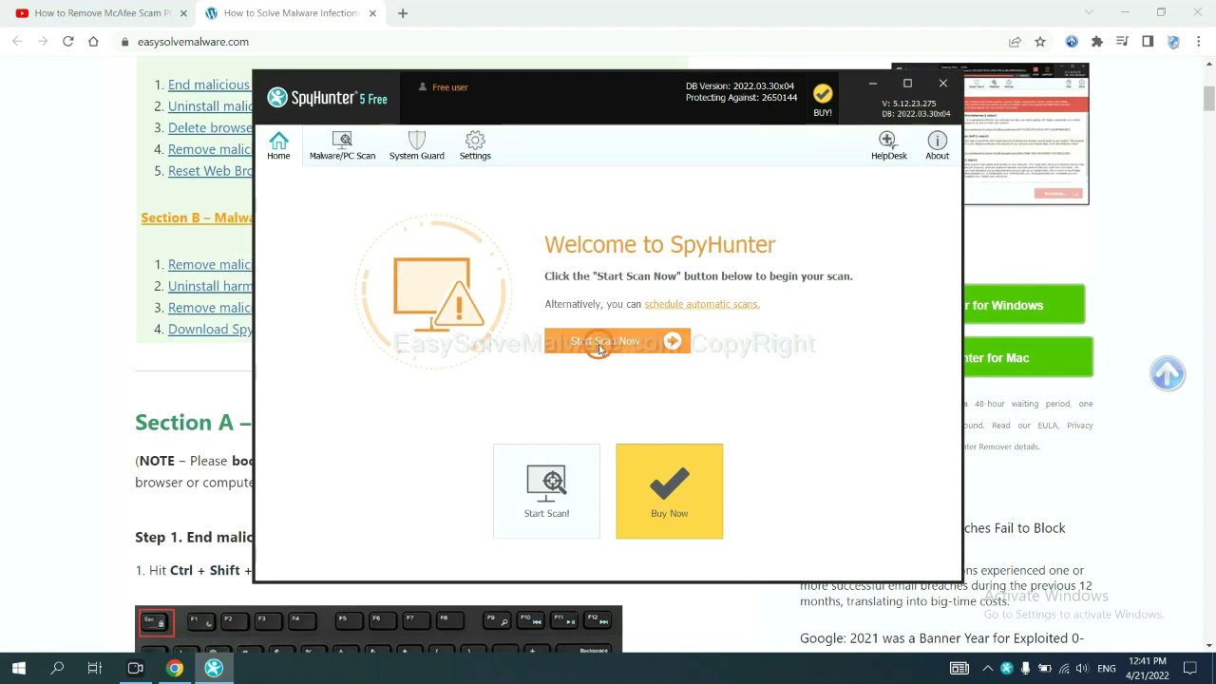
Scan the PC with SpyHunter and continue past the remove360.bat detection to registration.
click(599, 348)
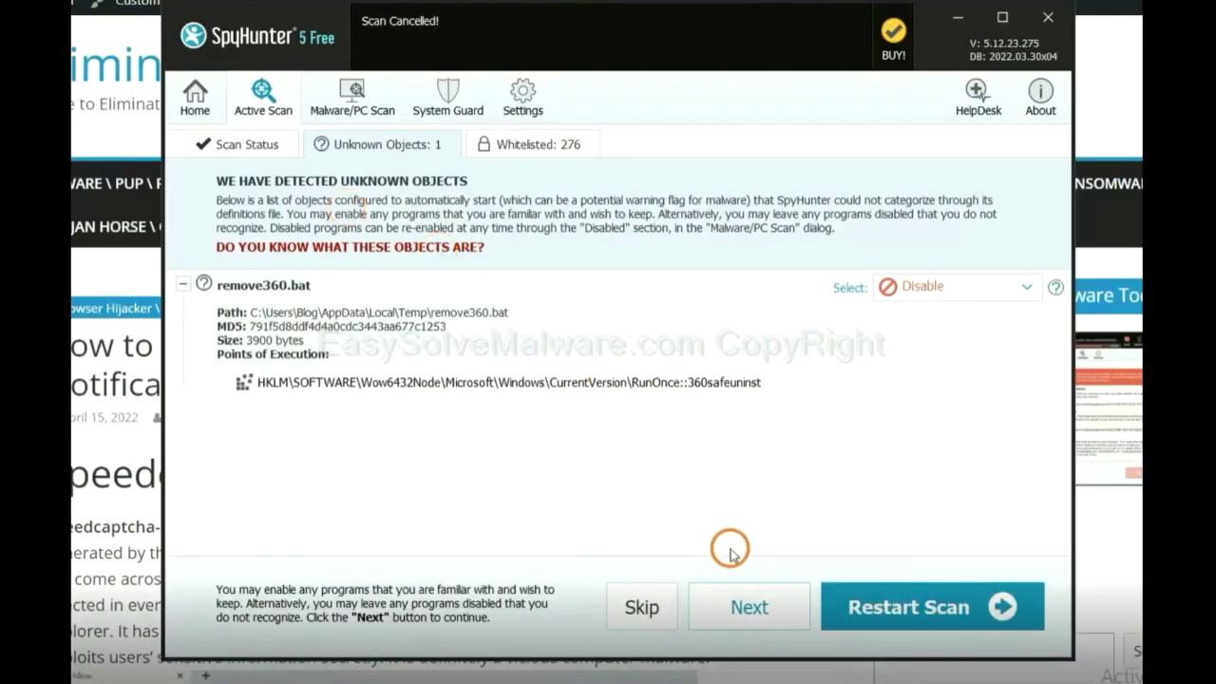
click(749, 610)
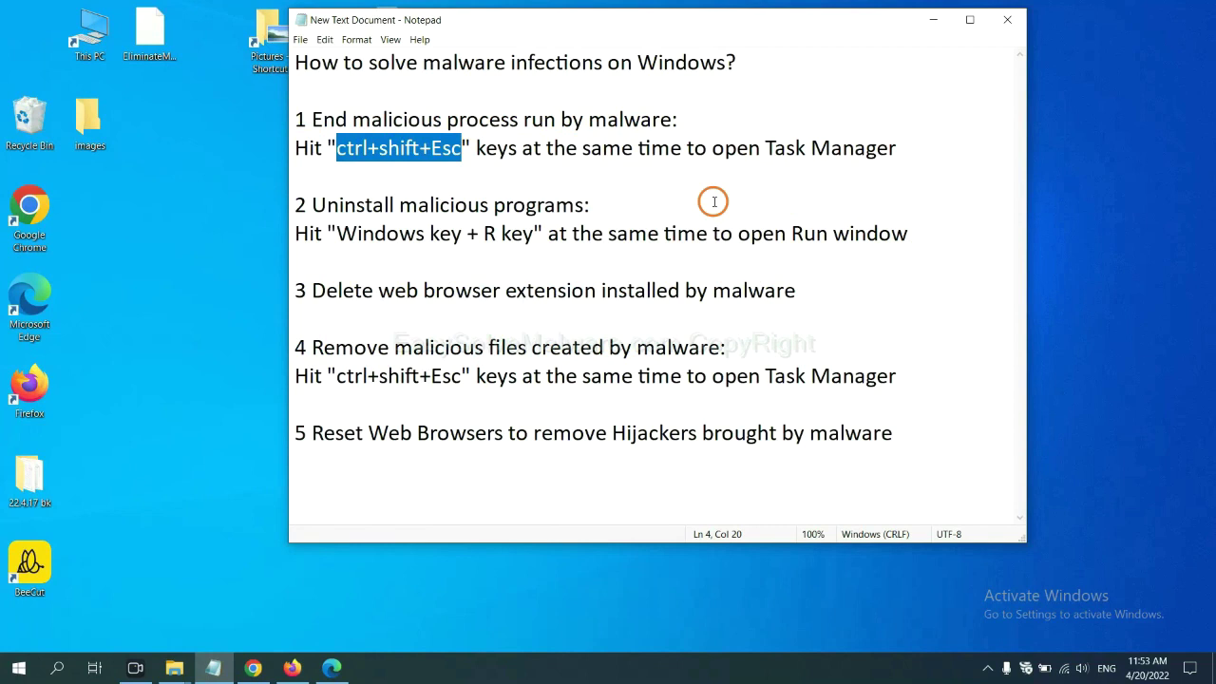
End the Usermode Font Driver Host process in Task Manager (Ctrl+Shift+Esc), then close it.
click(424, 150)
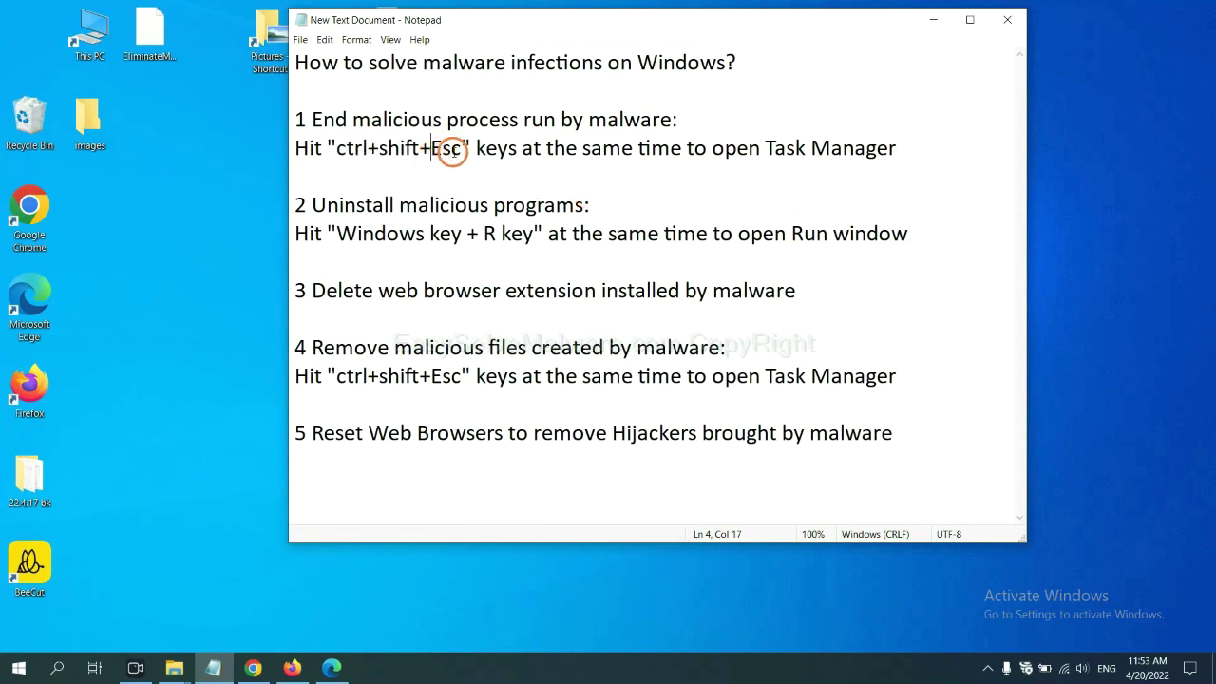
drag(463, 150, 338, 152)
key(ctrl+shift+Escape)
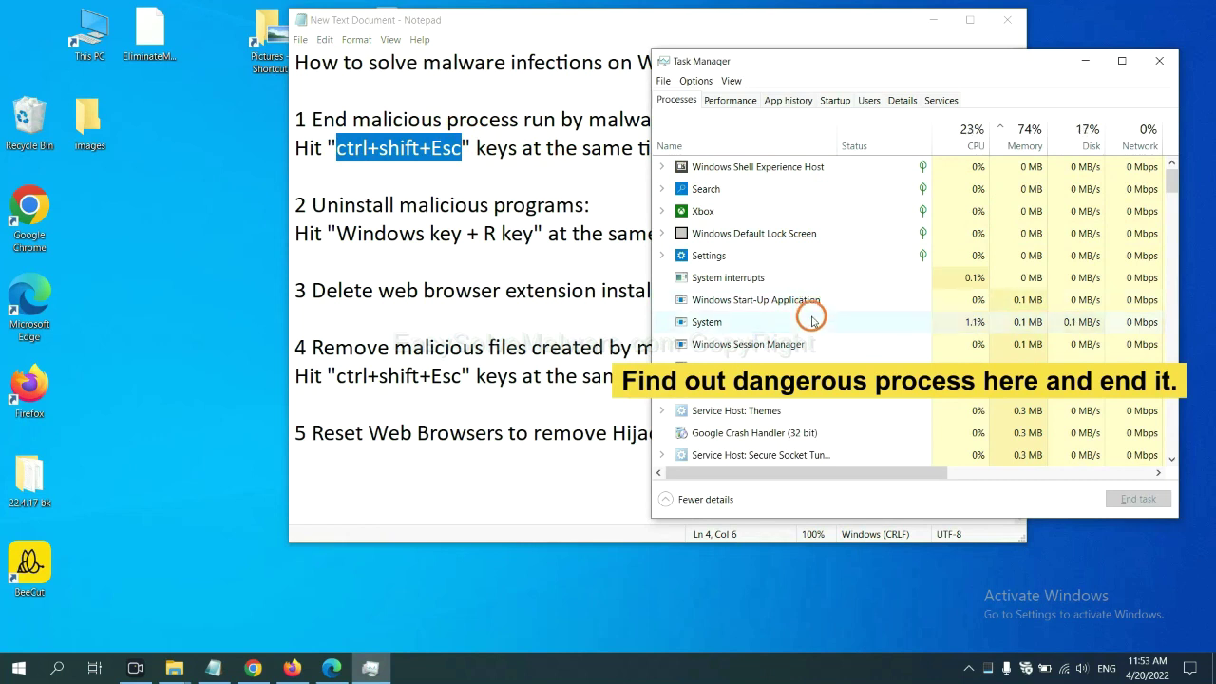
click(812, 321)
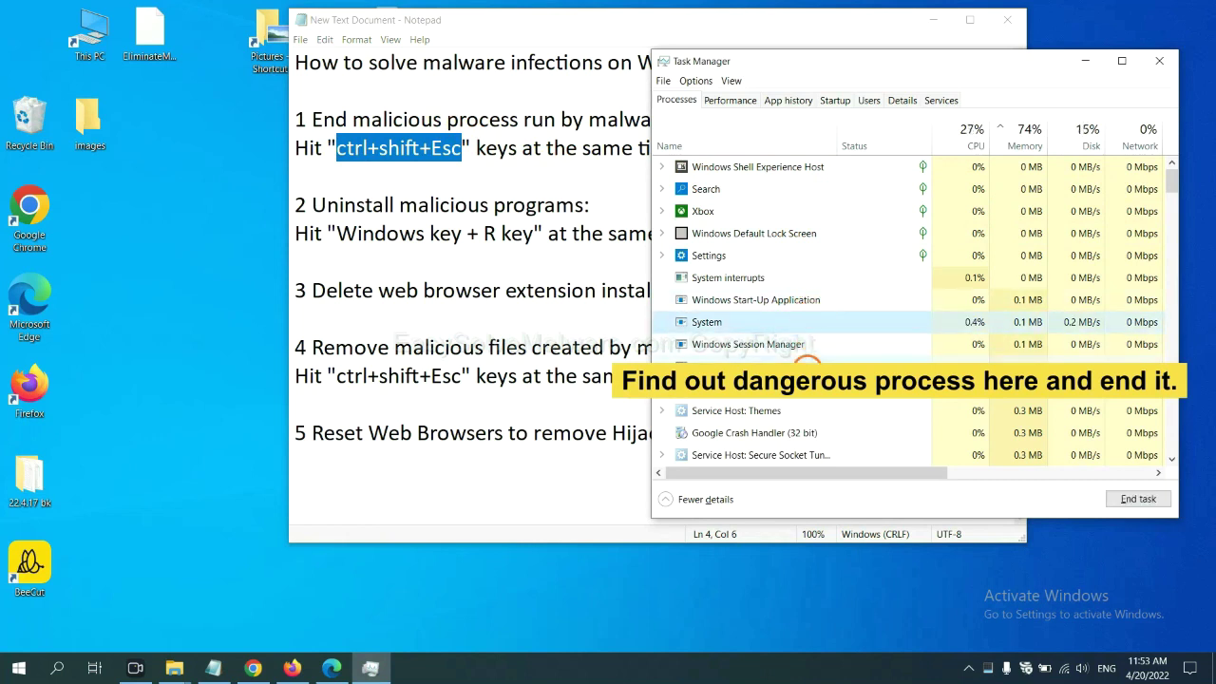
click(807, 363)
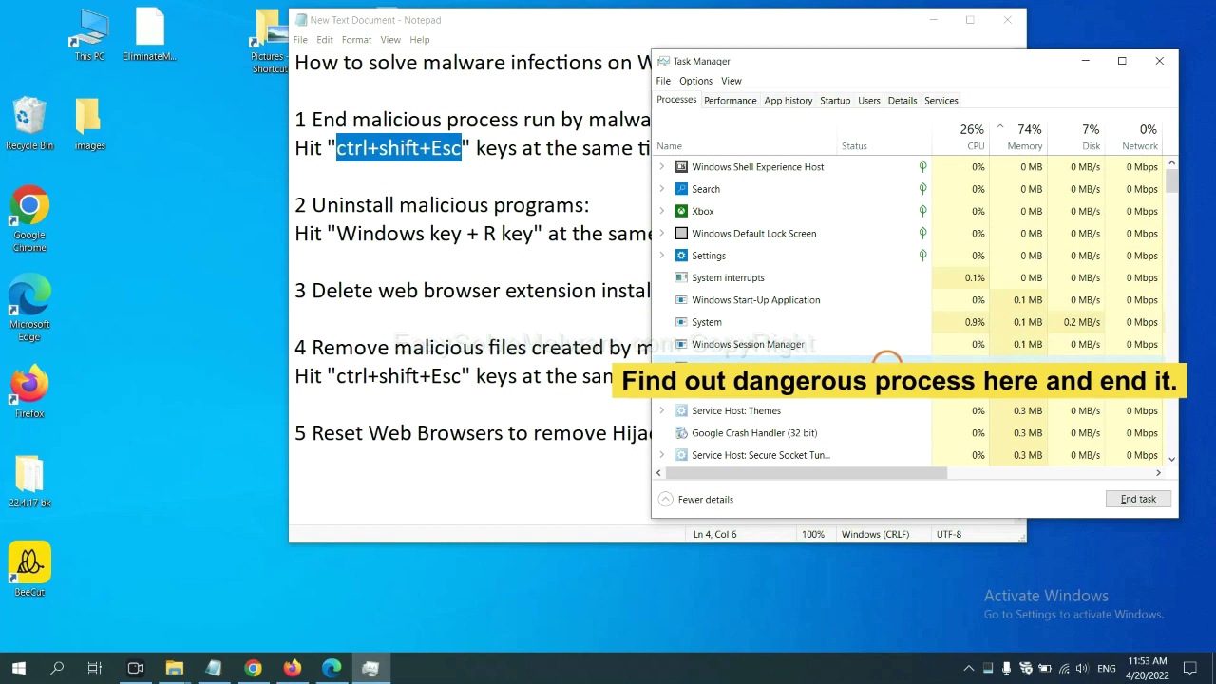
click(1147, 499)
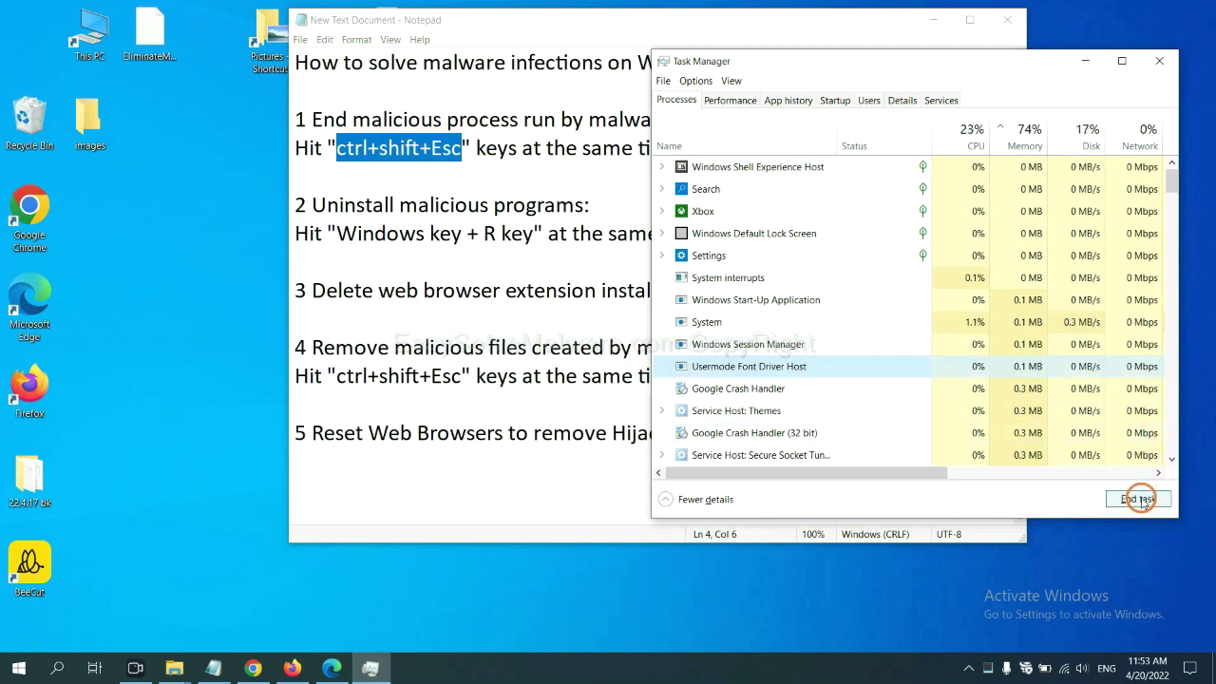
click(1154, 62)
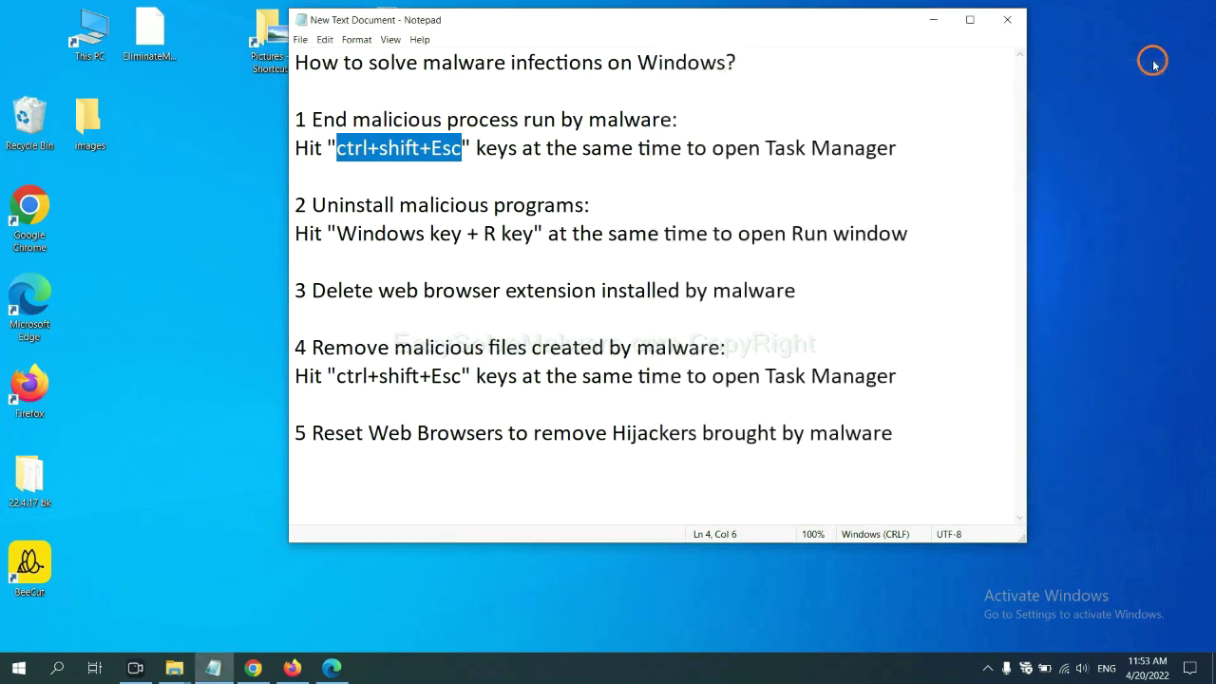
click(756, 256)
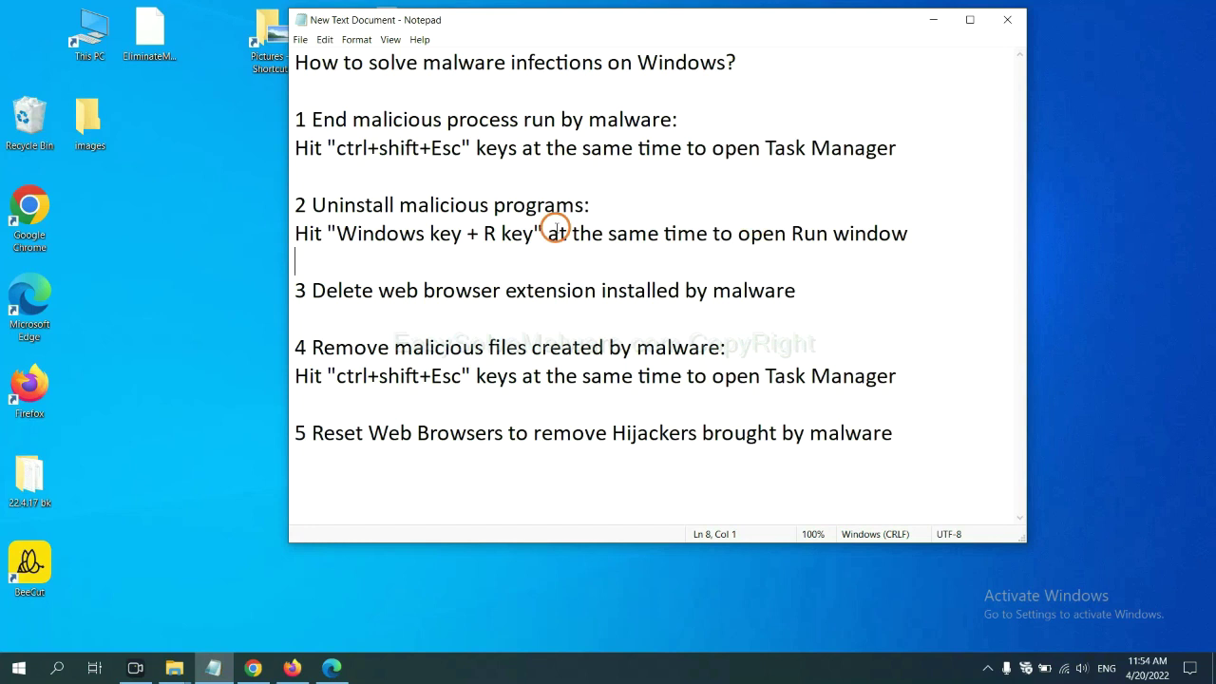
Bring up the Run window over the notes with 'control panel' as the command.
drag(336, 235, 530, 244)
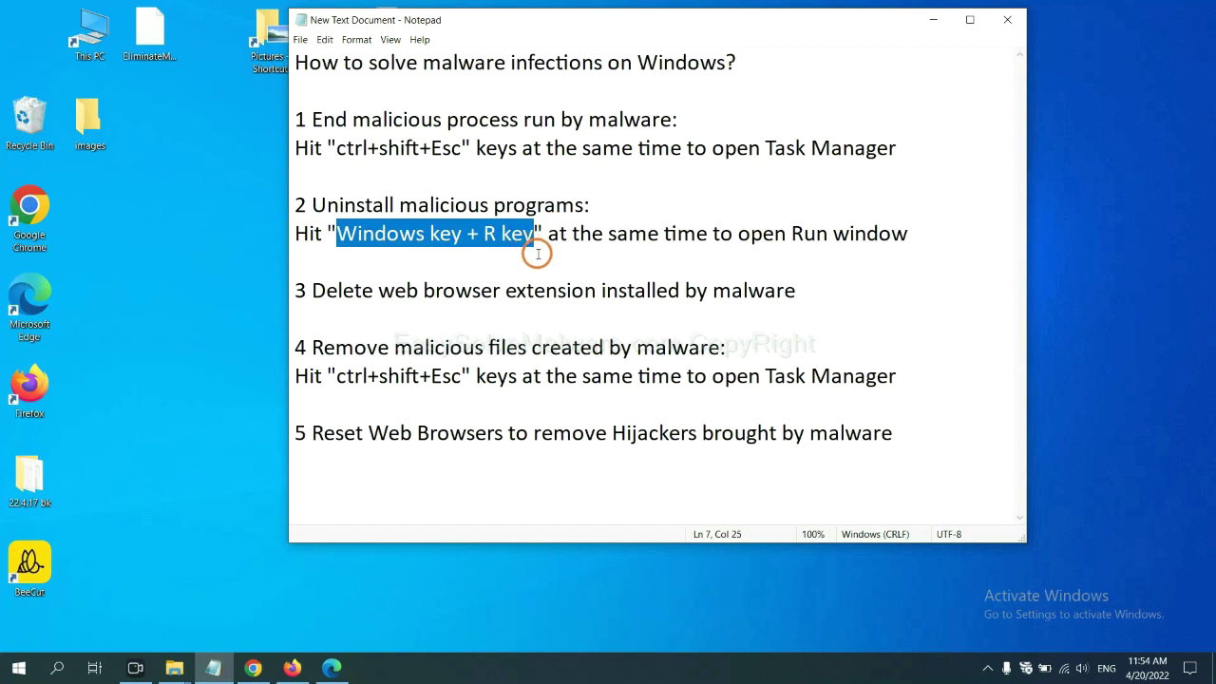
key(super+r)
drag(134, 497, 927, 211)
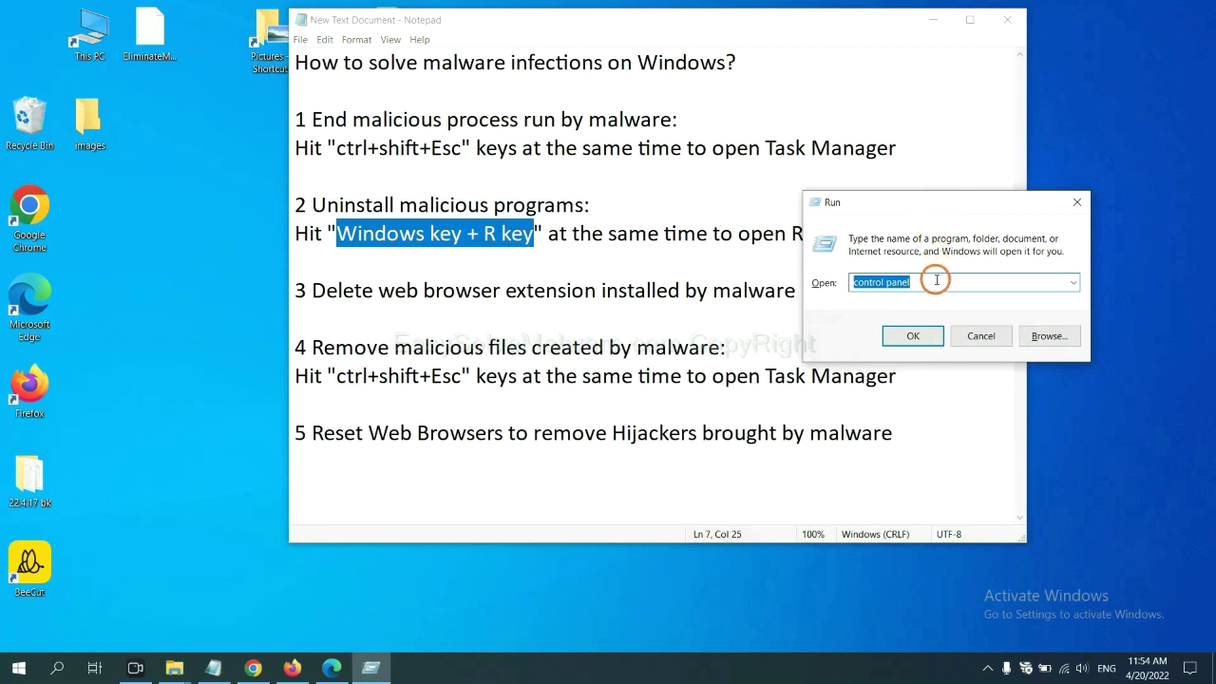
drag(935, 281, 831, 282)
Open Control Panel's installed programs list, select Xiph.Org Open Codecs, then close the list.
click(910, 338)
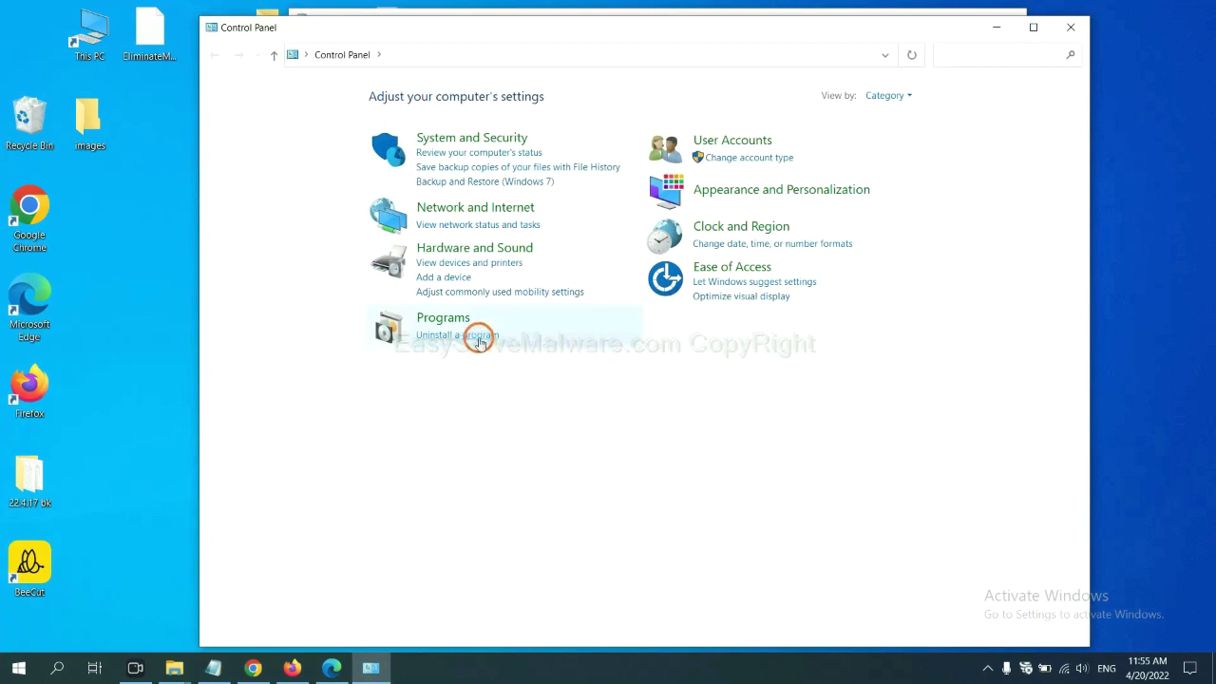
click(479, 336)
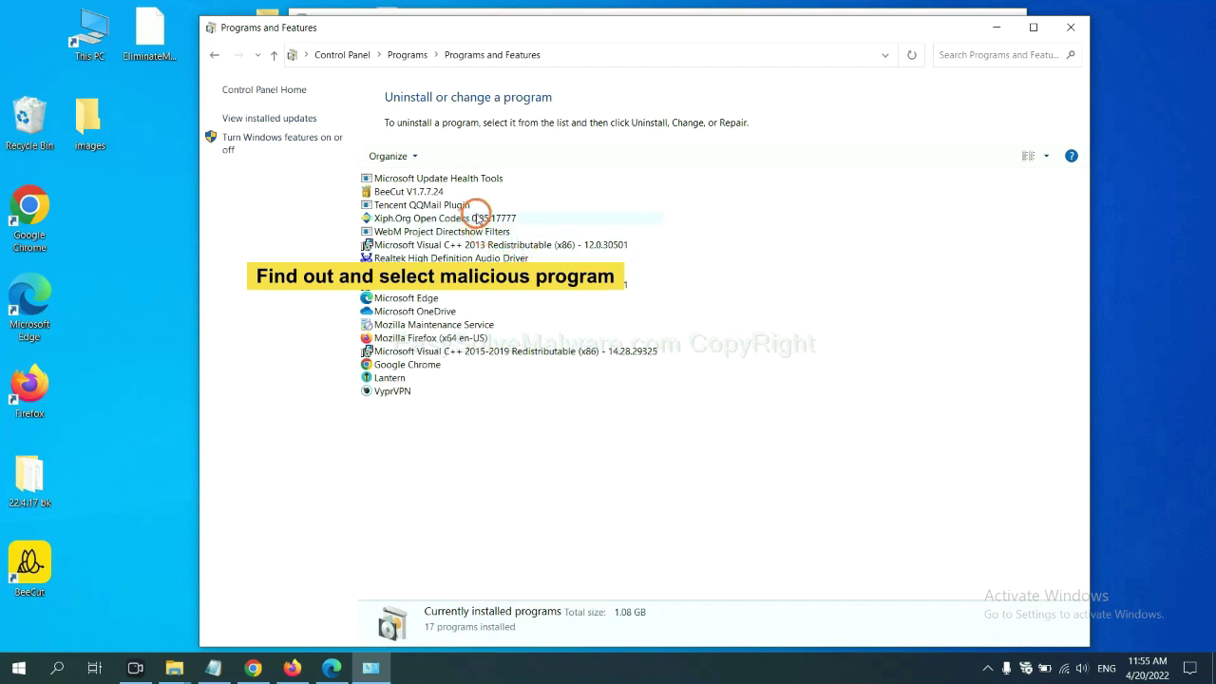
click(478, 218)
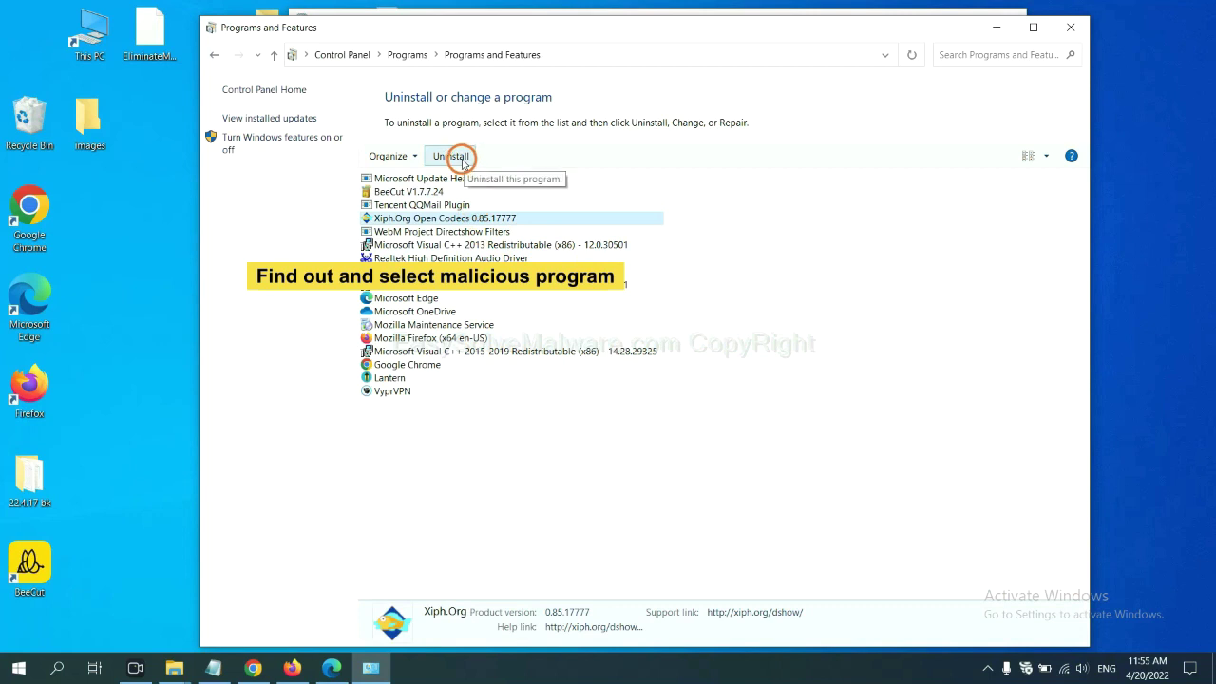
click(1072, 28)
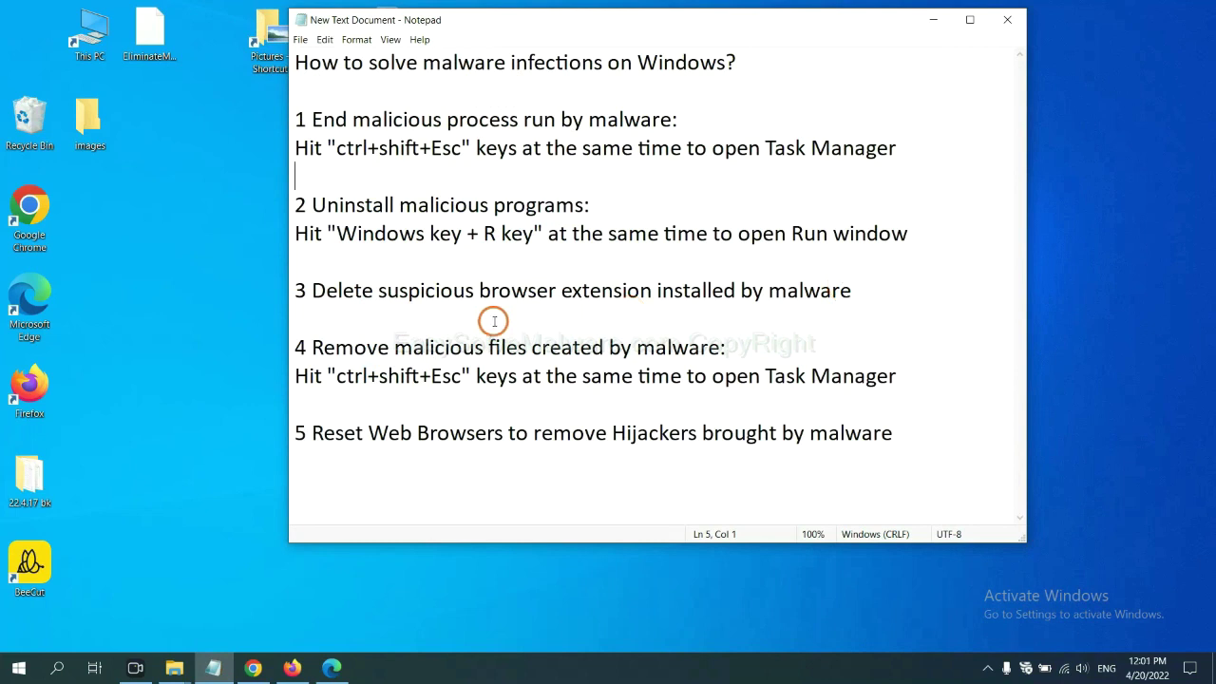
Open Chrome's Extensions page through More tools to show the Scroll To Top extension.
click(260, 666)
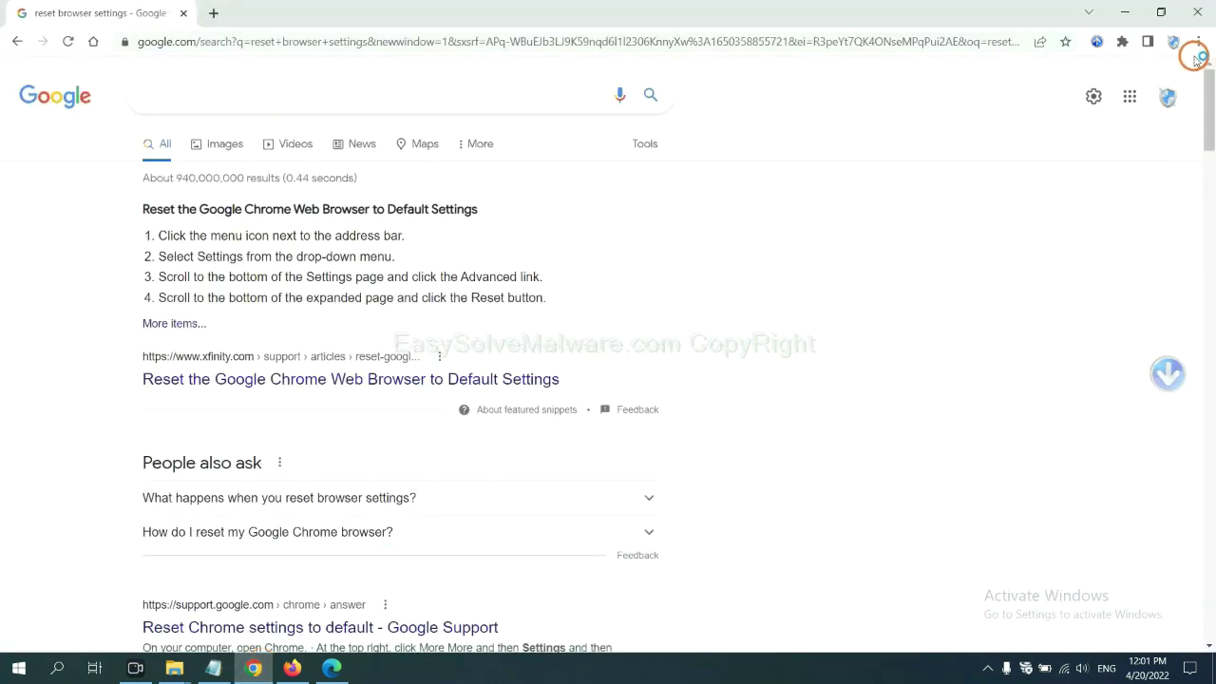
click(1198, 43)
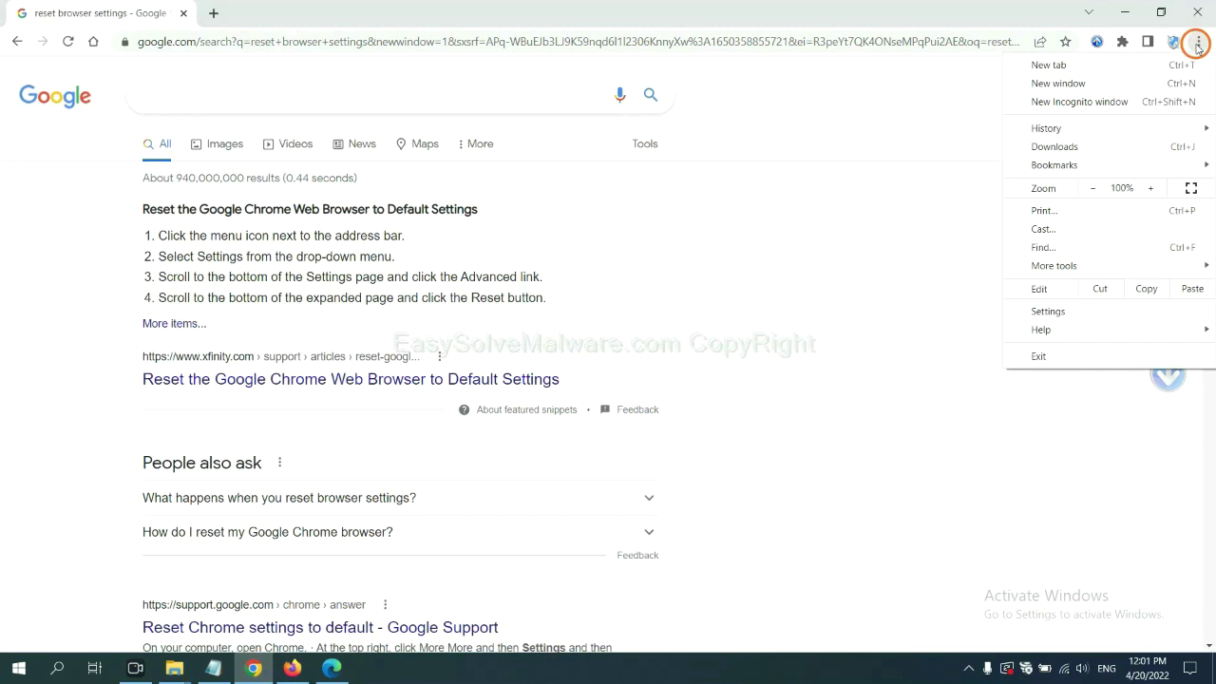
mouse_move(1088, 265)
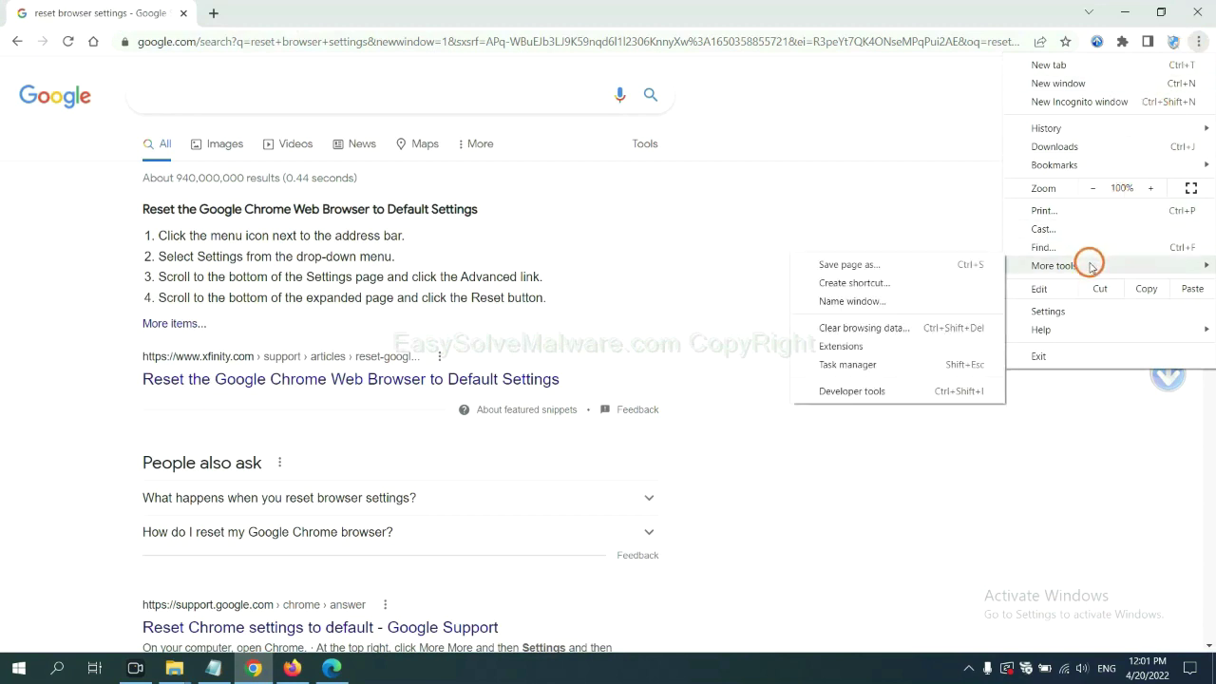
click(894, 344)
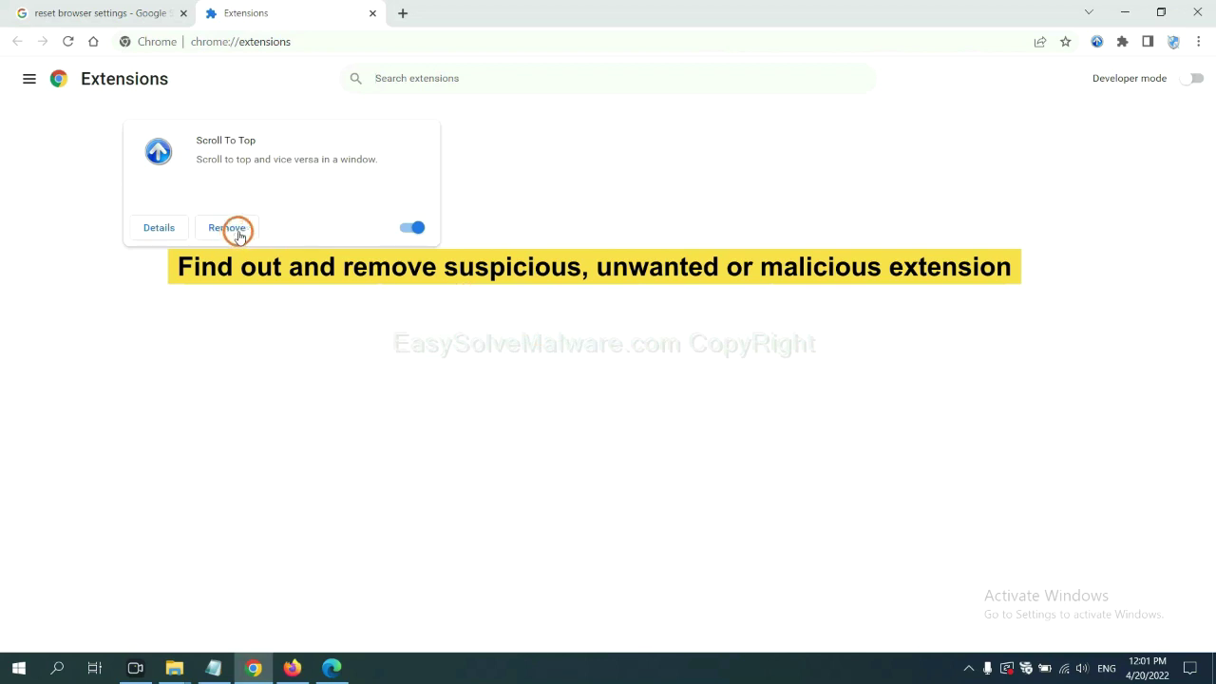
Open Firefox's Add-ons Manager and show the options for GIPHY for Firefox.
click(291, 667)
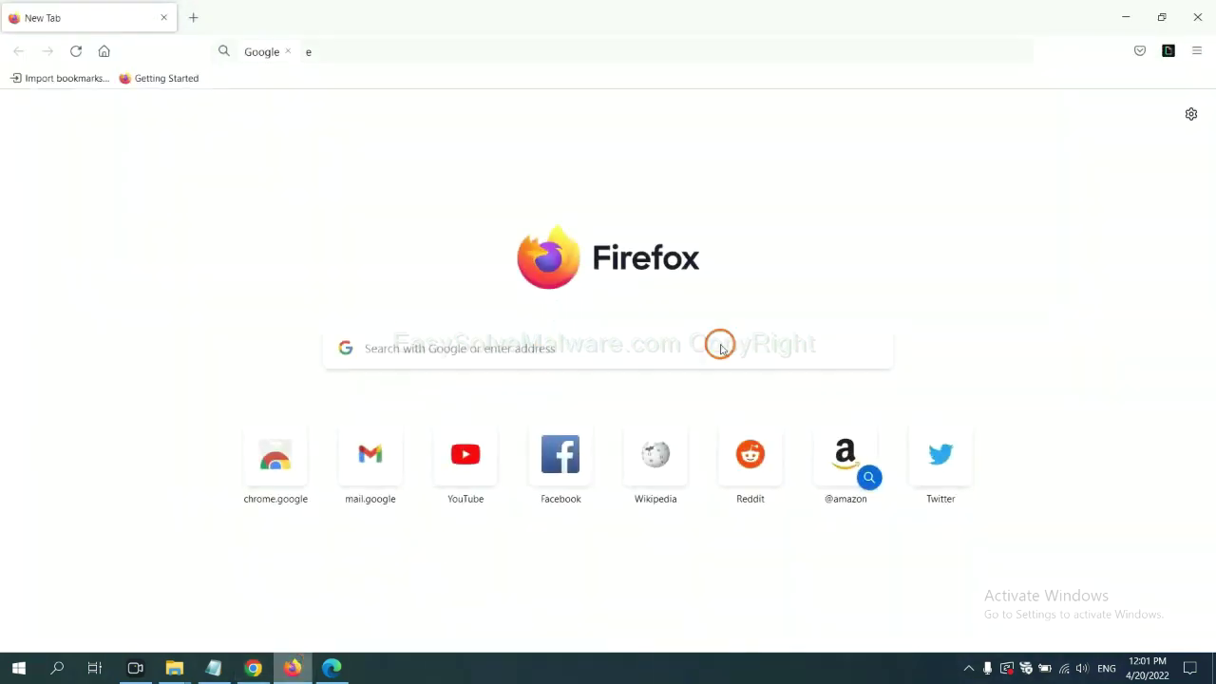
click(1198, 51)
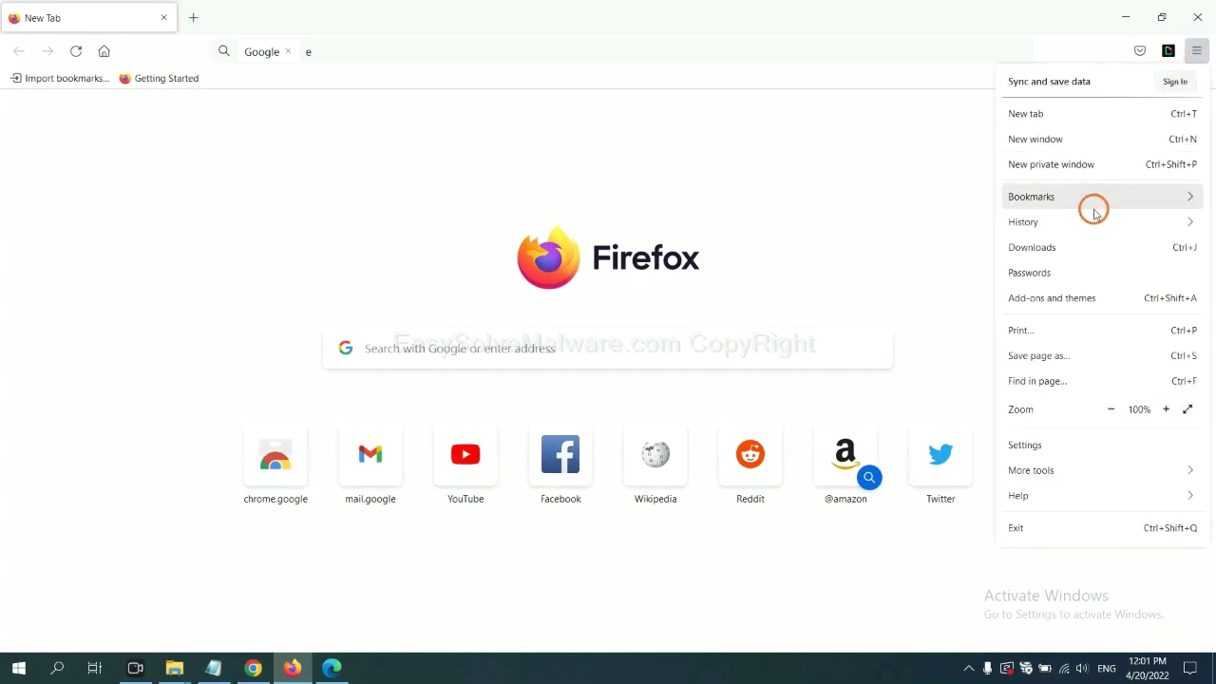
click(1061, 300)
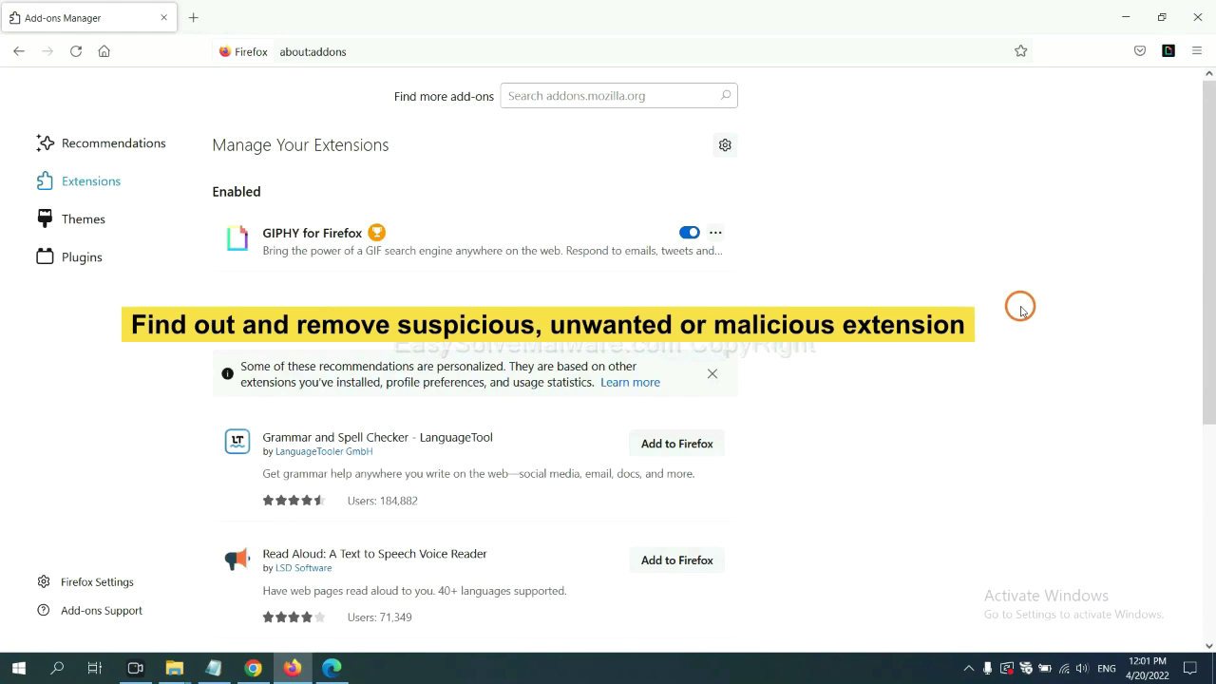
click(715, 233)
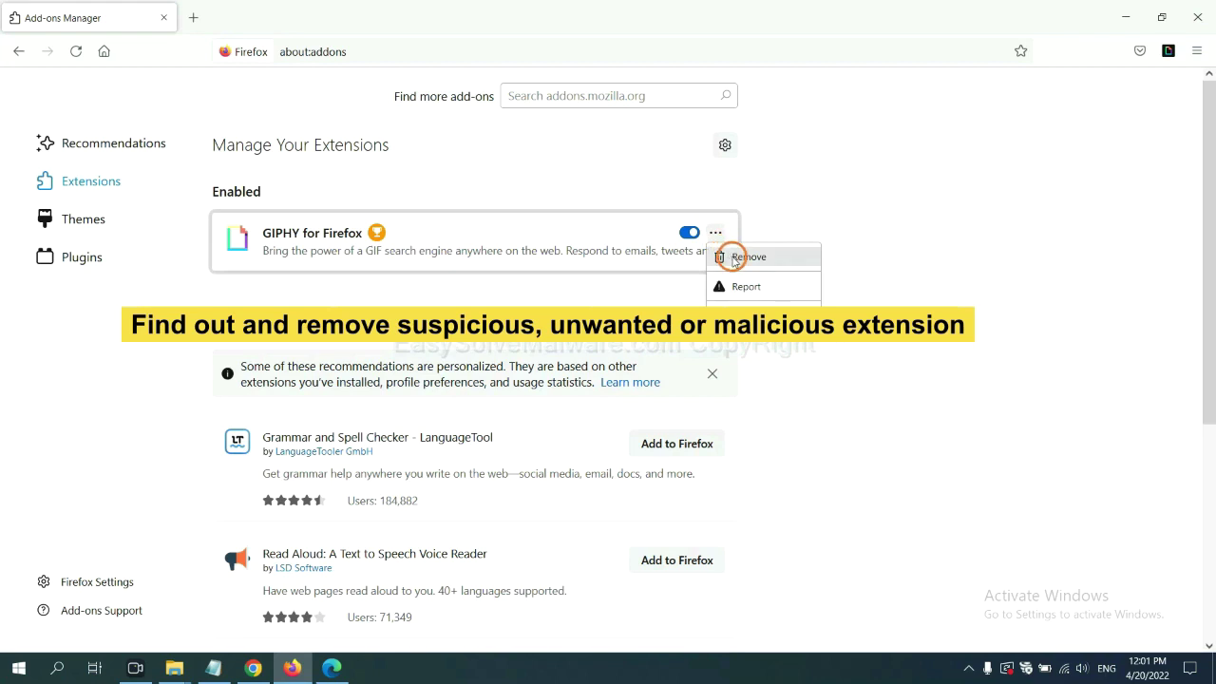
click(330, 669)
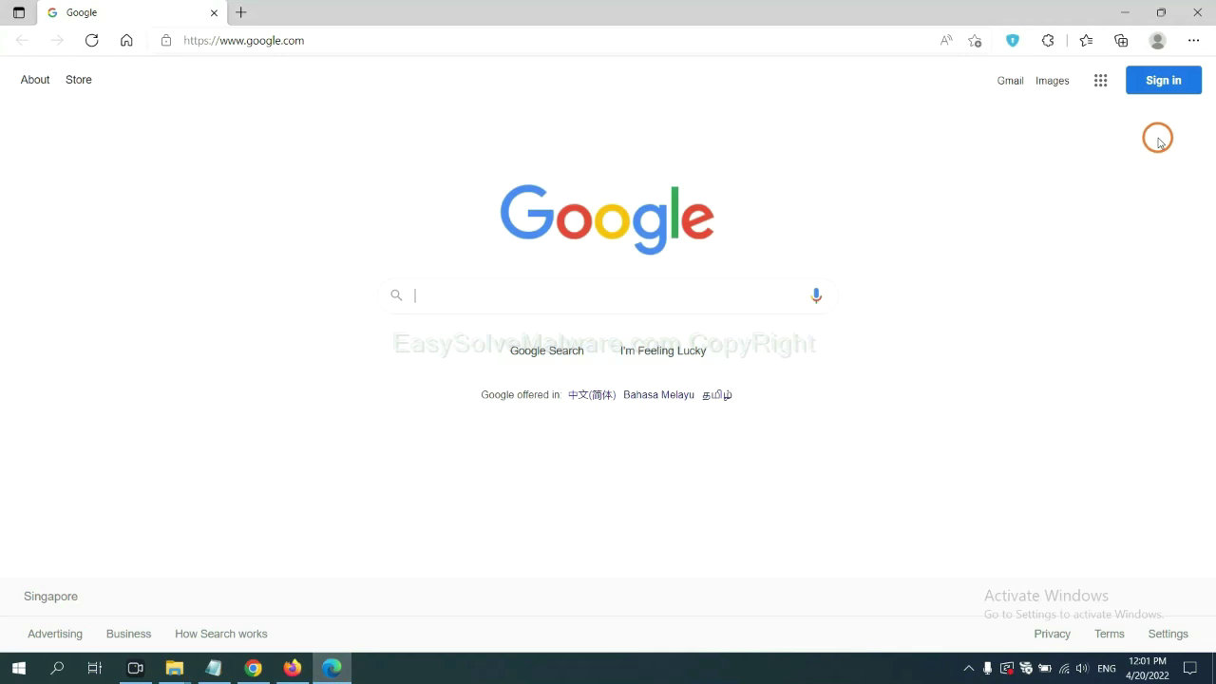
Remove the ArcVpn Free Fast VPN Proxy extension from Edge's Manage extensions page.
click(1191, 42)
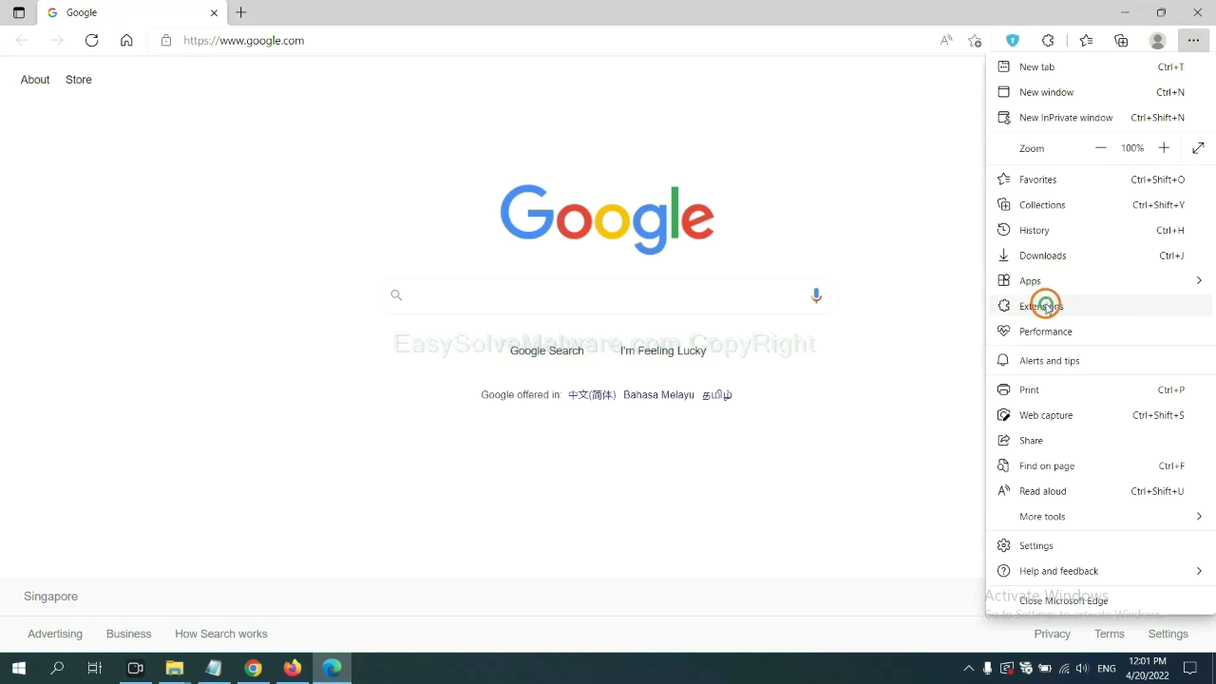
right_click(1046, 308)
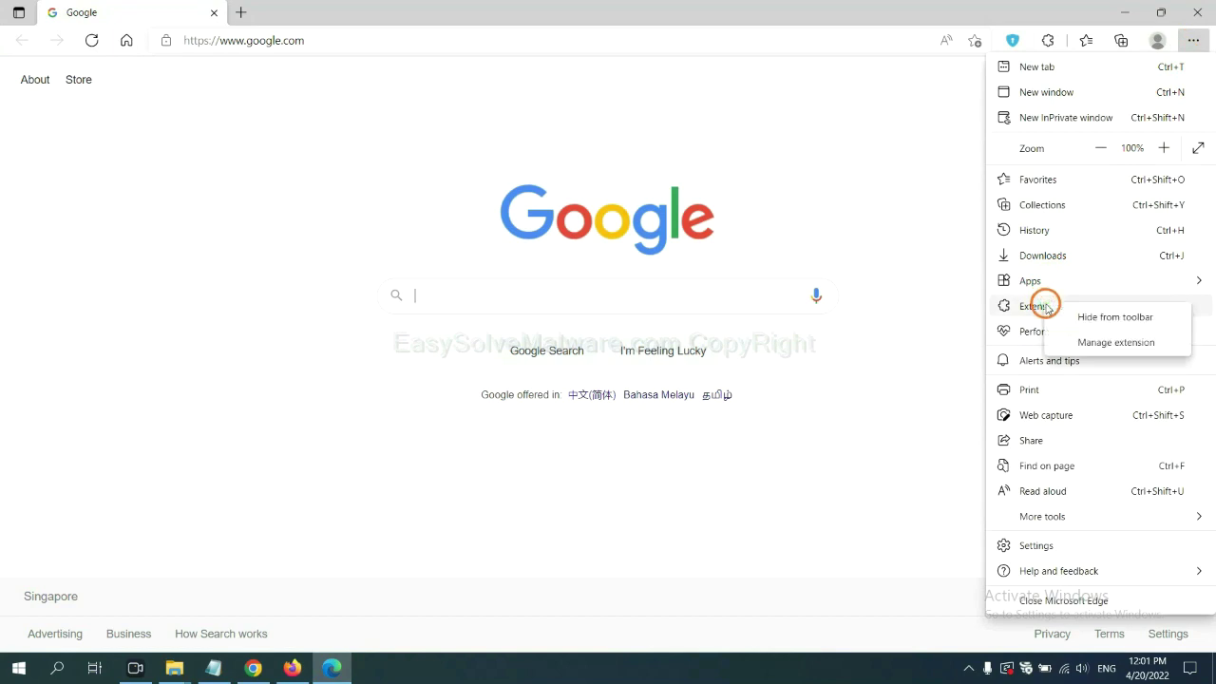
click(1092, 342)
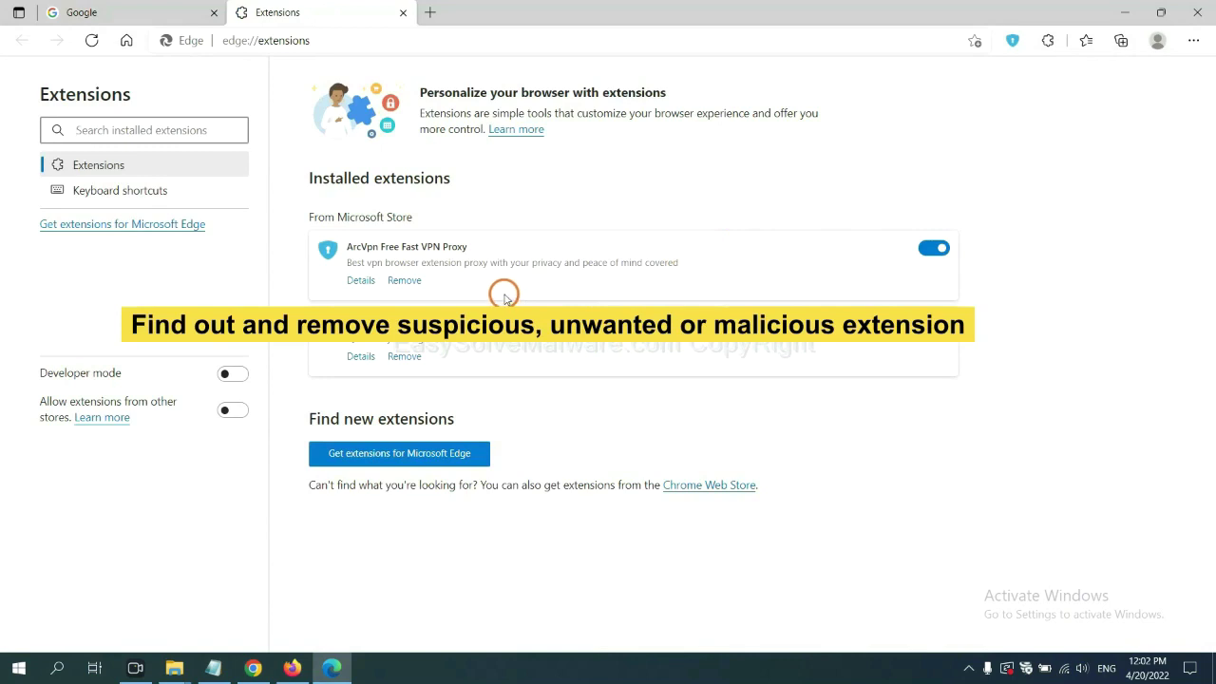
click(405, 281)
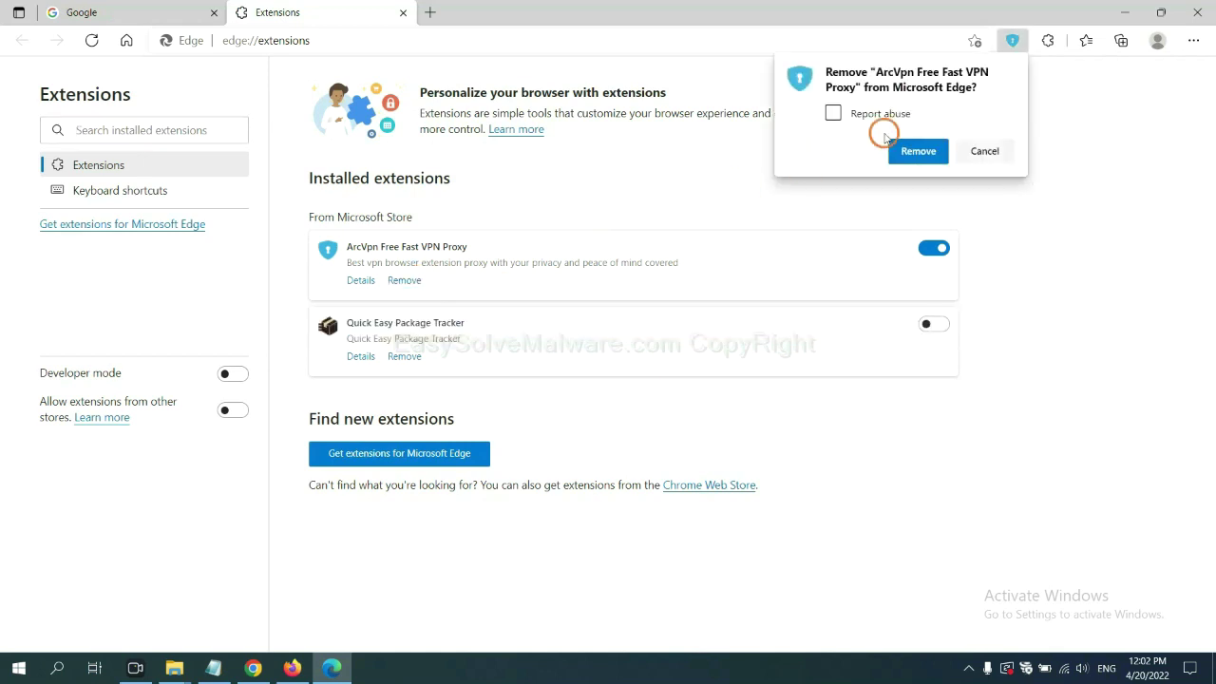
click(914, 152)
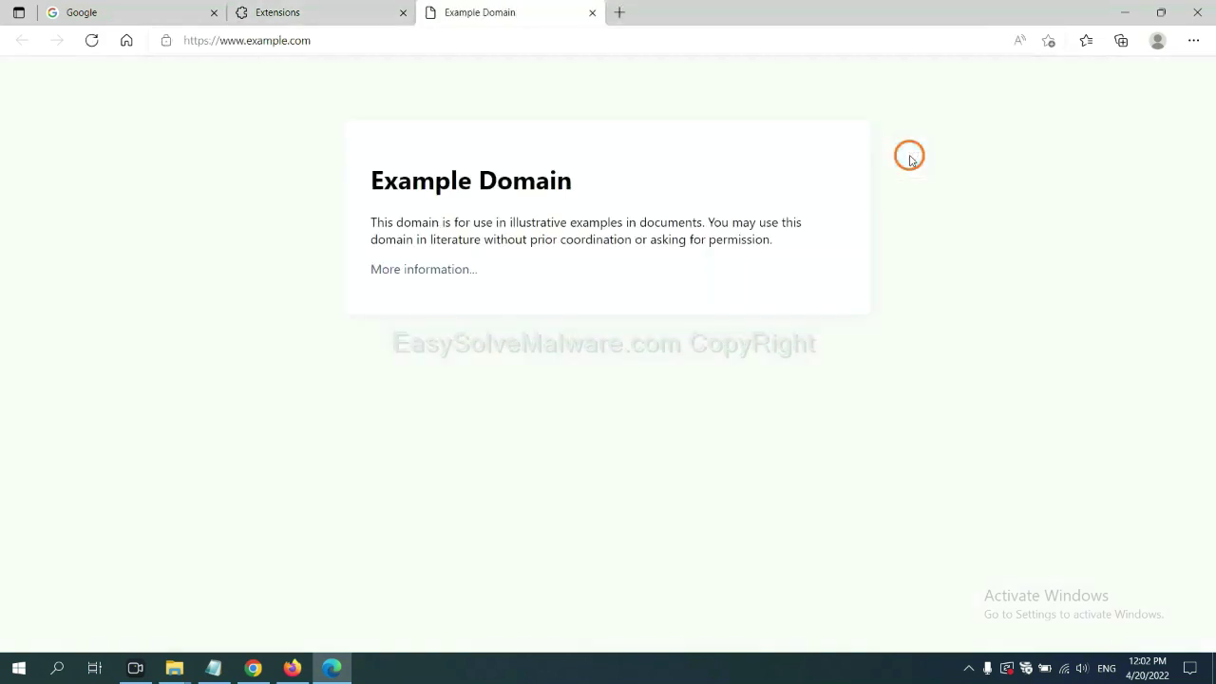
Minimize the browsers and review step 4 on lines 12–13 of the Notepad notes.
click(1208, 676)
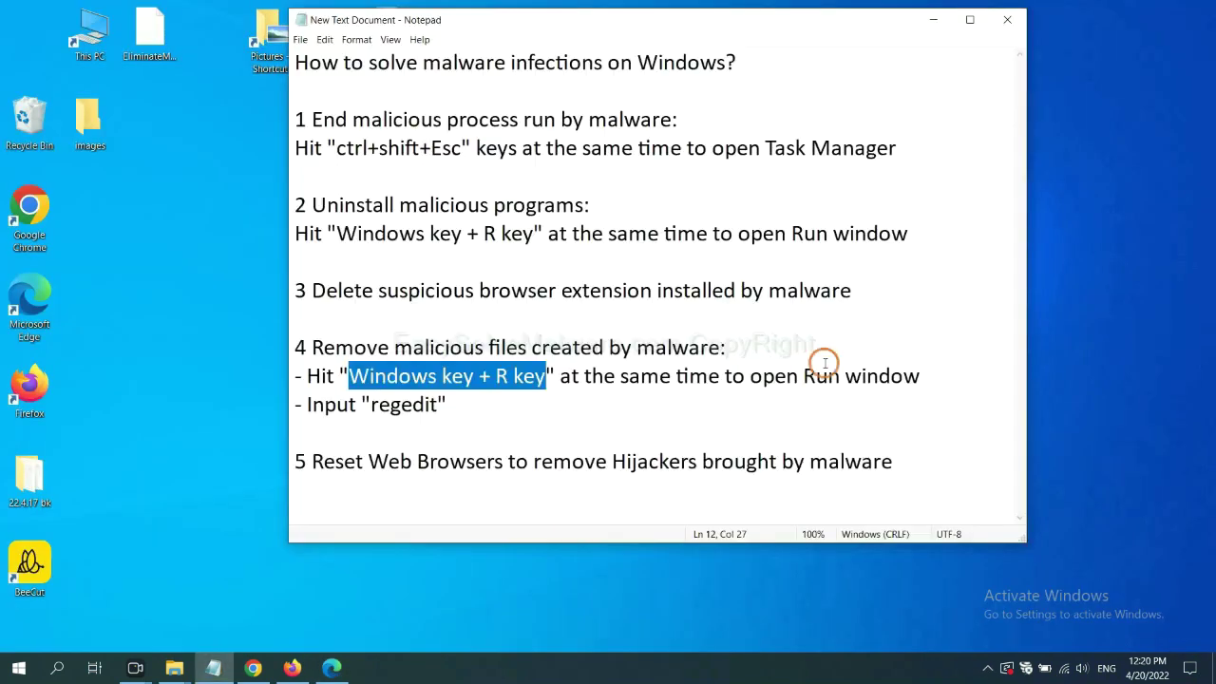
click(824, 373)
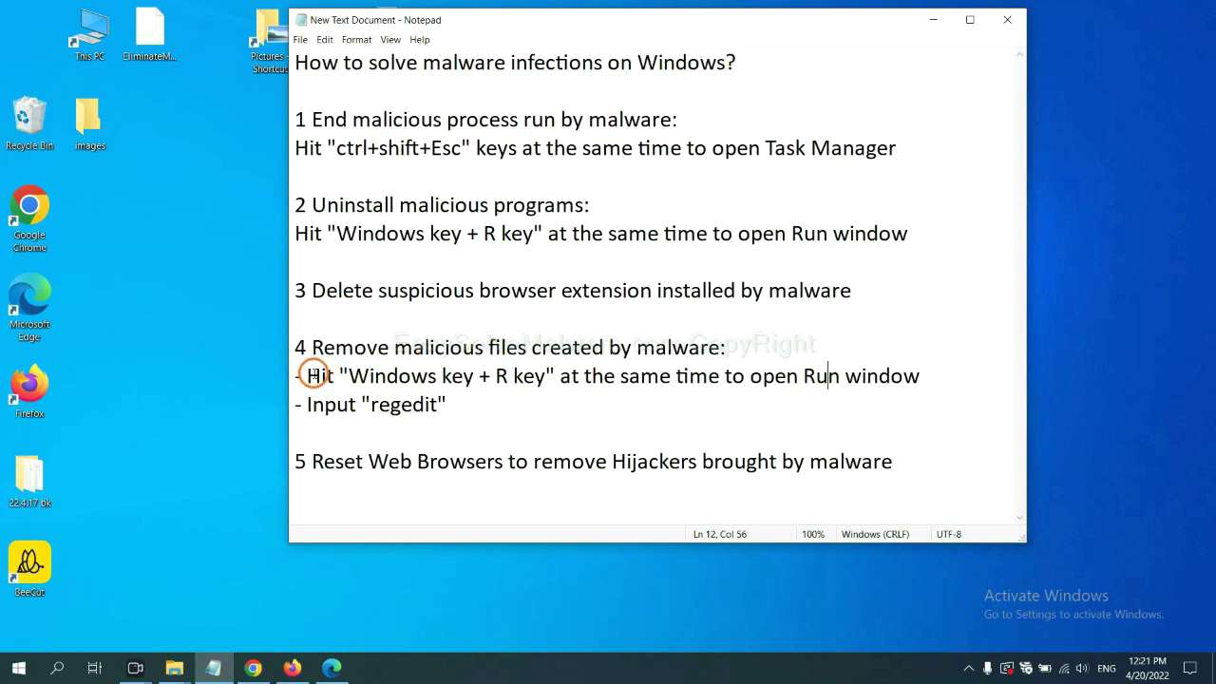
drag(307, 376, 705, 385)
click(705, 380)
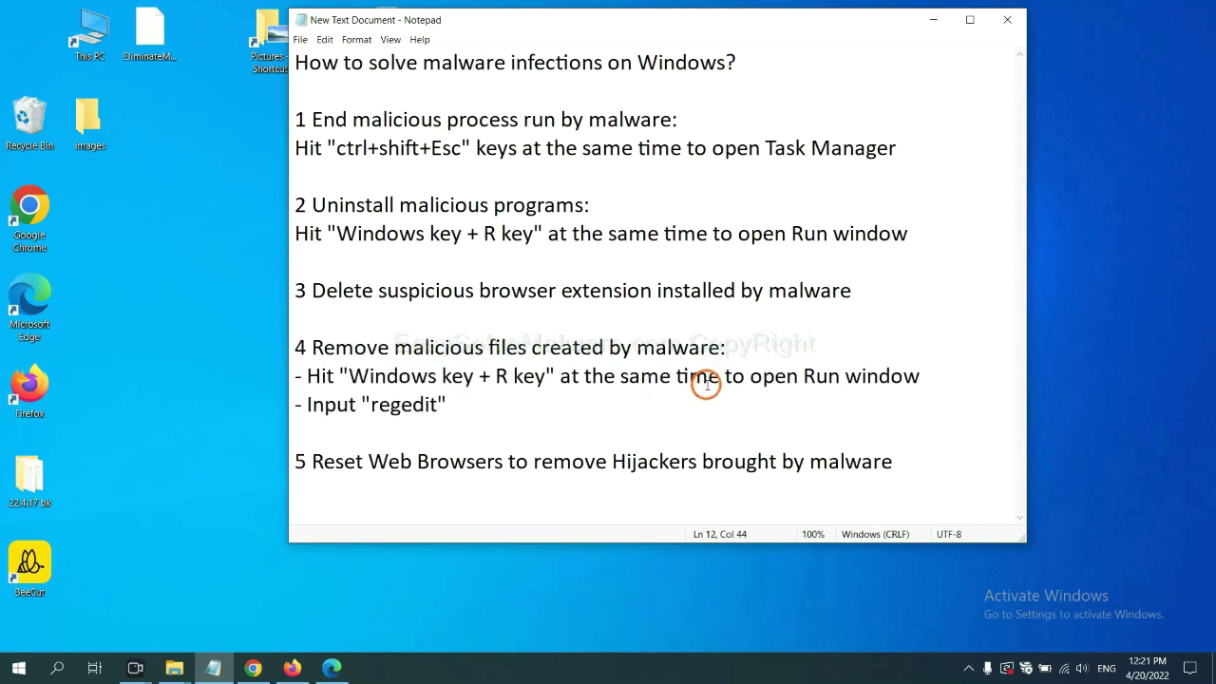
Launch Registry Editor by running regedit from the Run window.
key(super+r)
drag(226, 484, 964, 252)
click(882, 329)
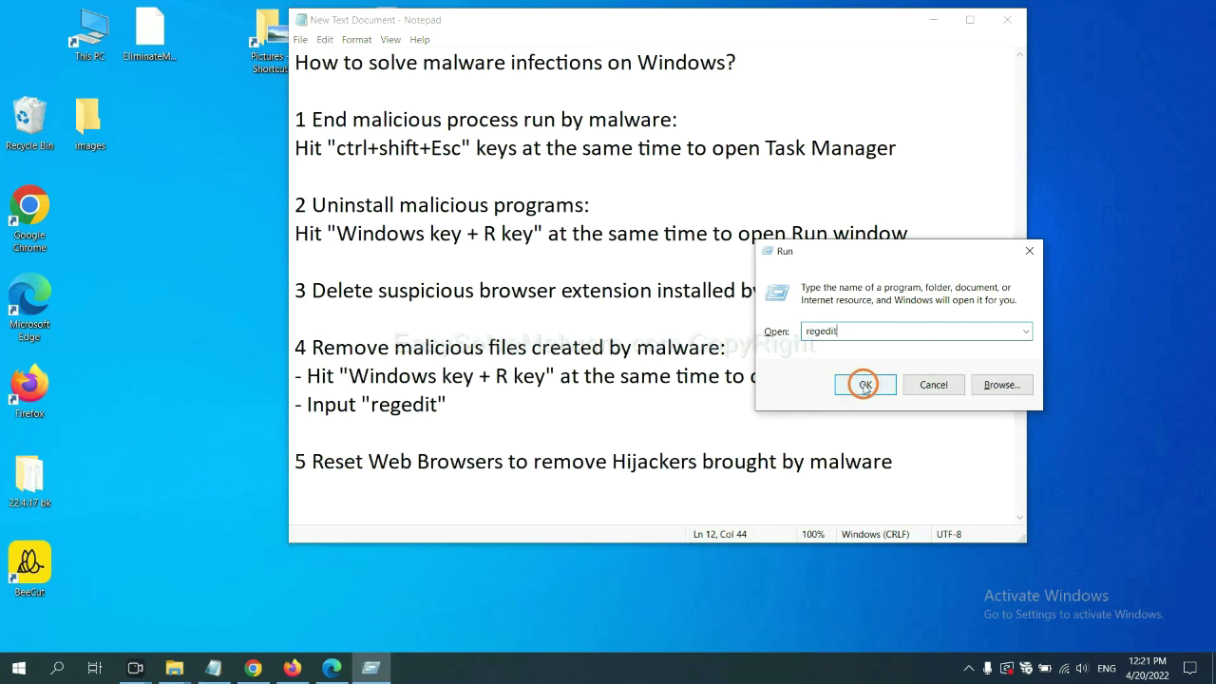
click(863, 383)
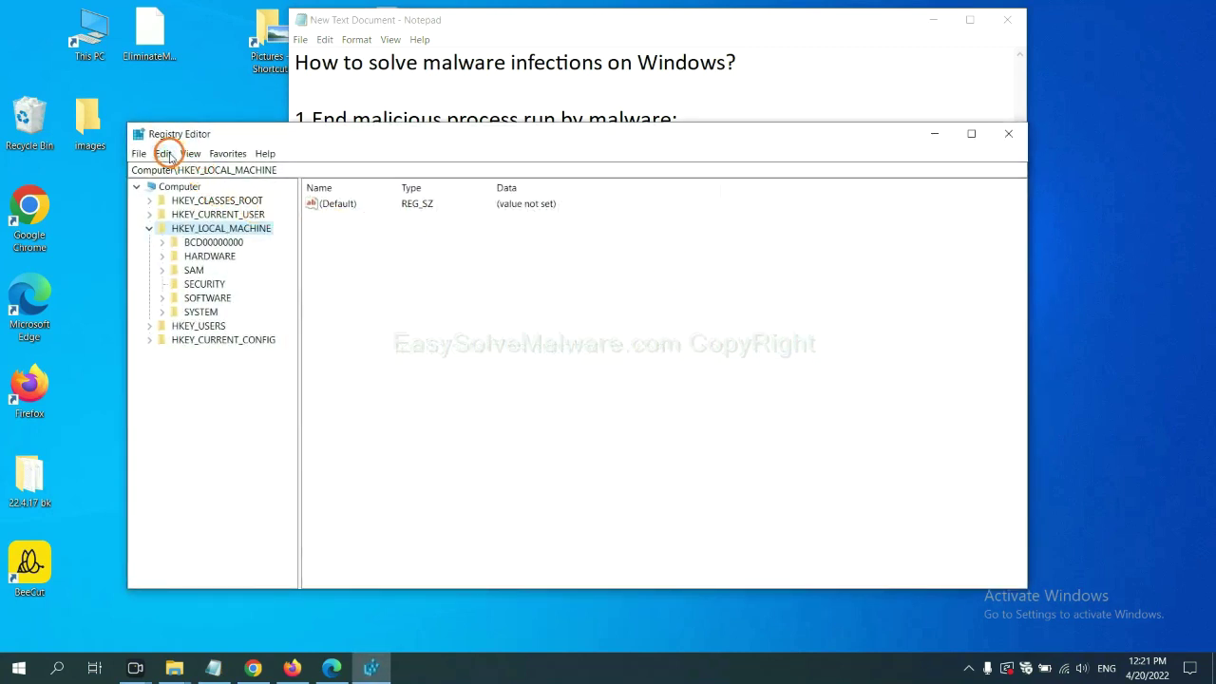
Search the whole registry with Edit > Find for 'be', the start of the malware's name.
click(169, 155)
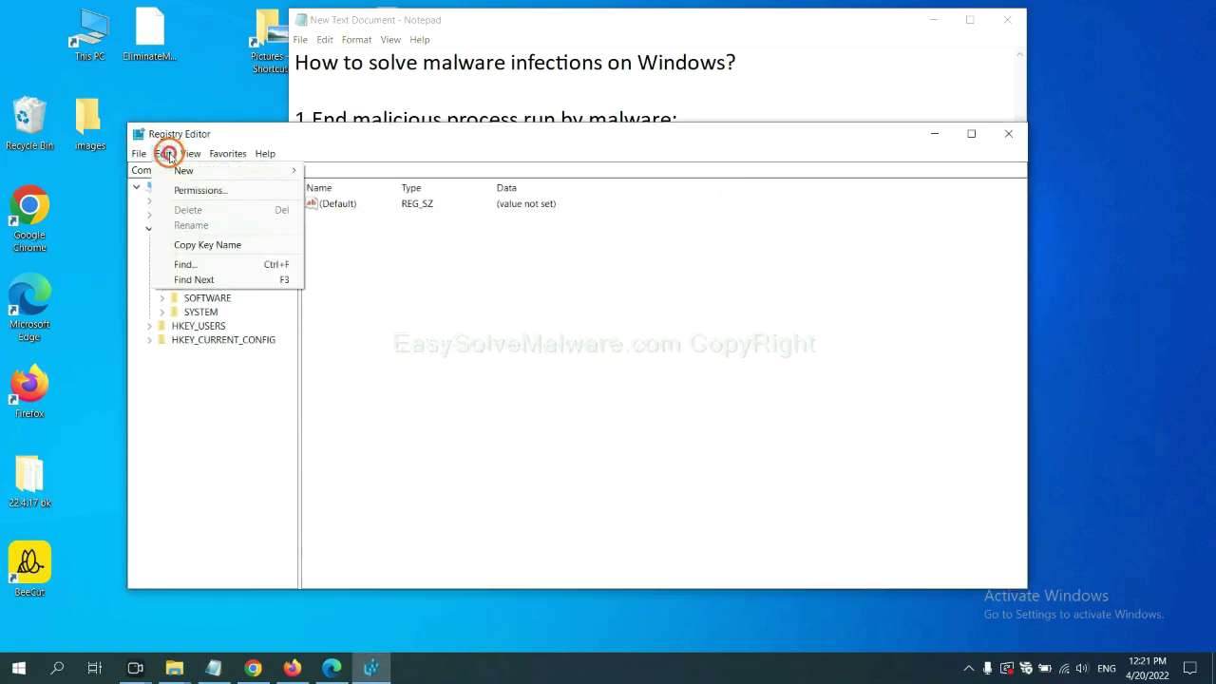
click(213, 266)
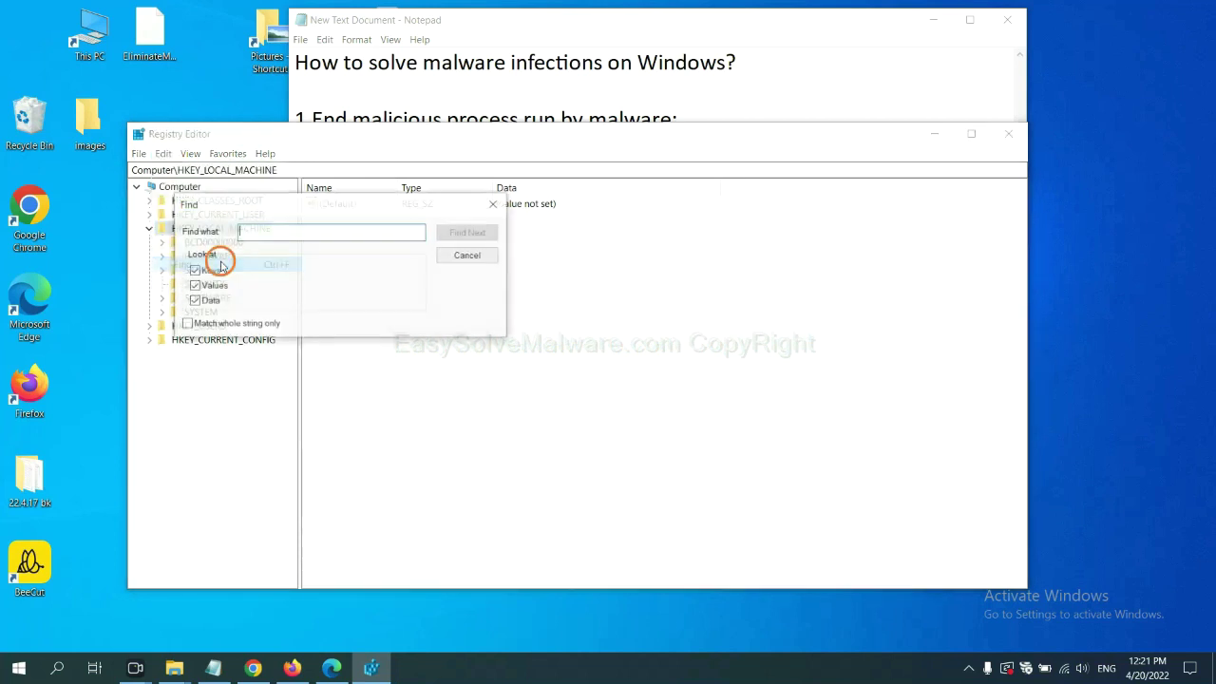
drag(342, 199, 483, 236)
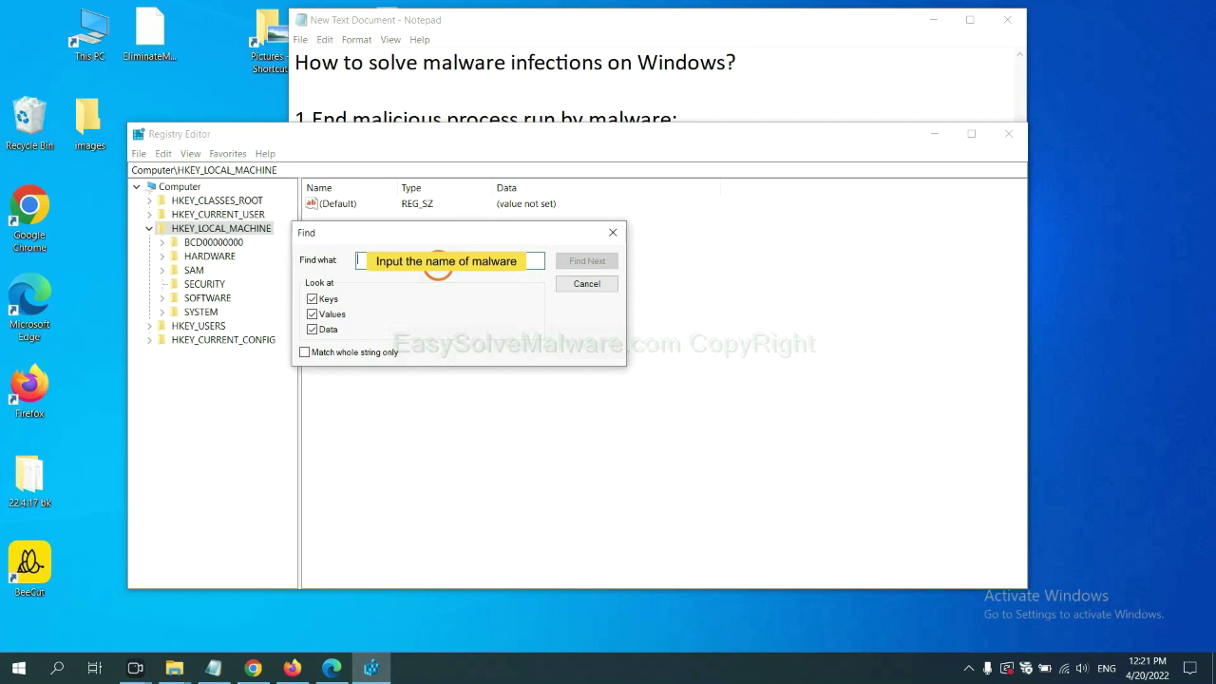
text(be)
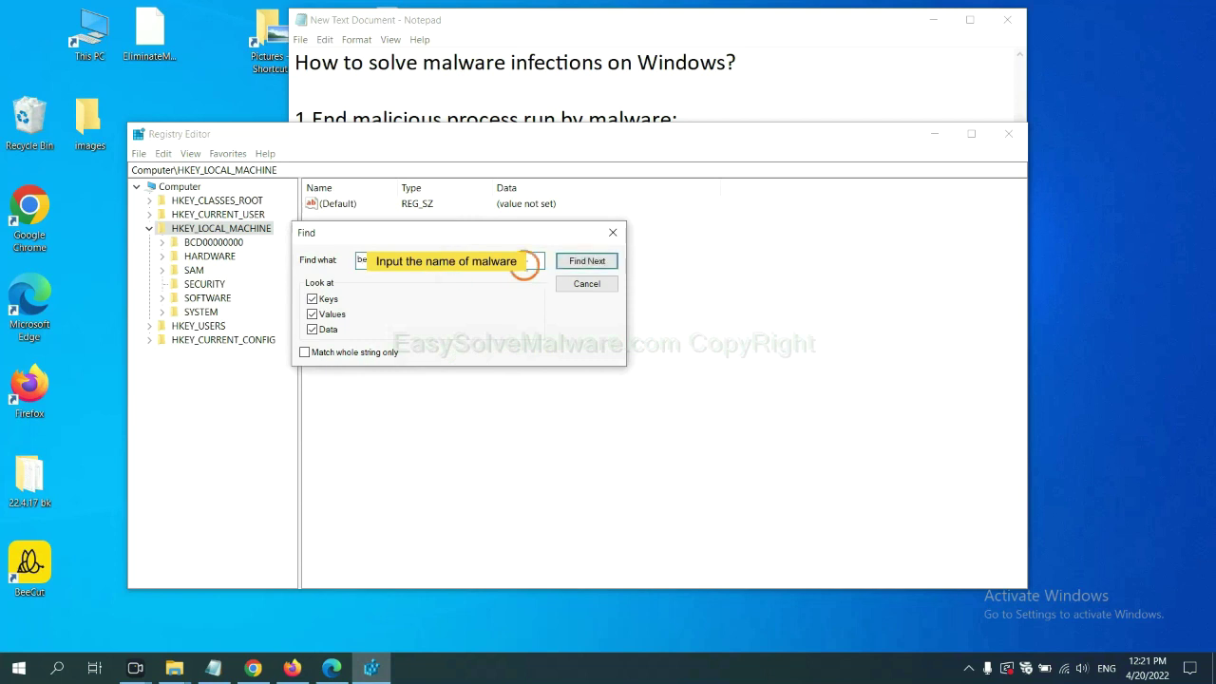
click(585, 262)
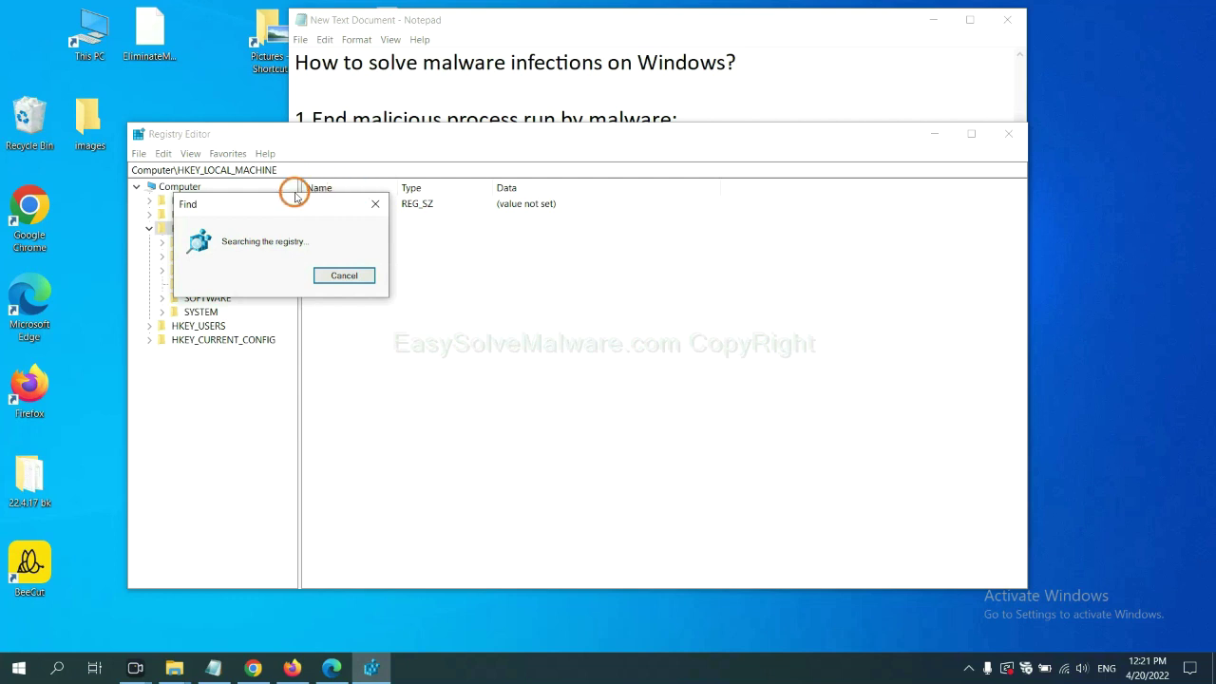
Move the search box aside and bring up actions for the FEATURE_BROWSER_EMULATION key holding BeeCut.exe.
drag(293, 202, 478, 200)
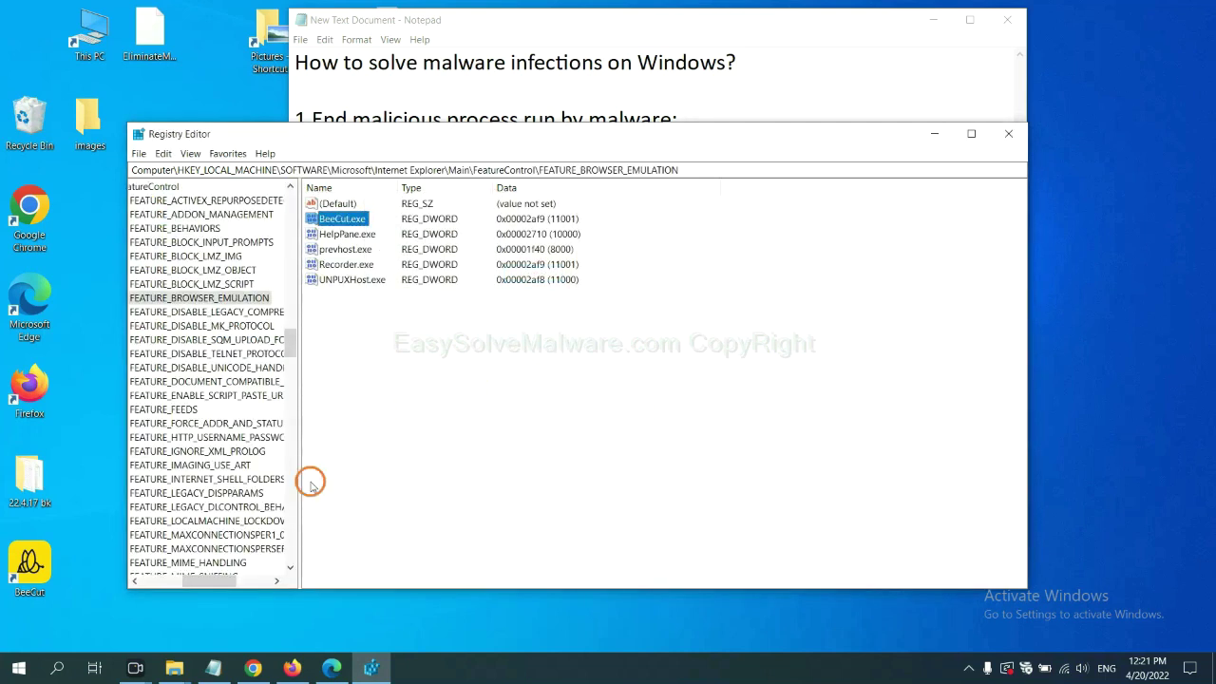
mouse_move(205, 583)
mouse_down()
mouse_move(177, 578)
mouse_move(198, 578)
mouse_up()
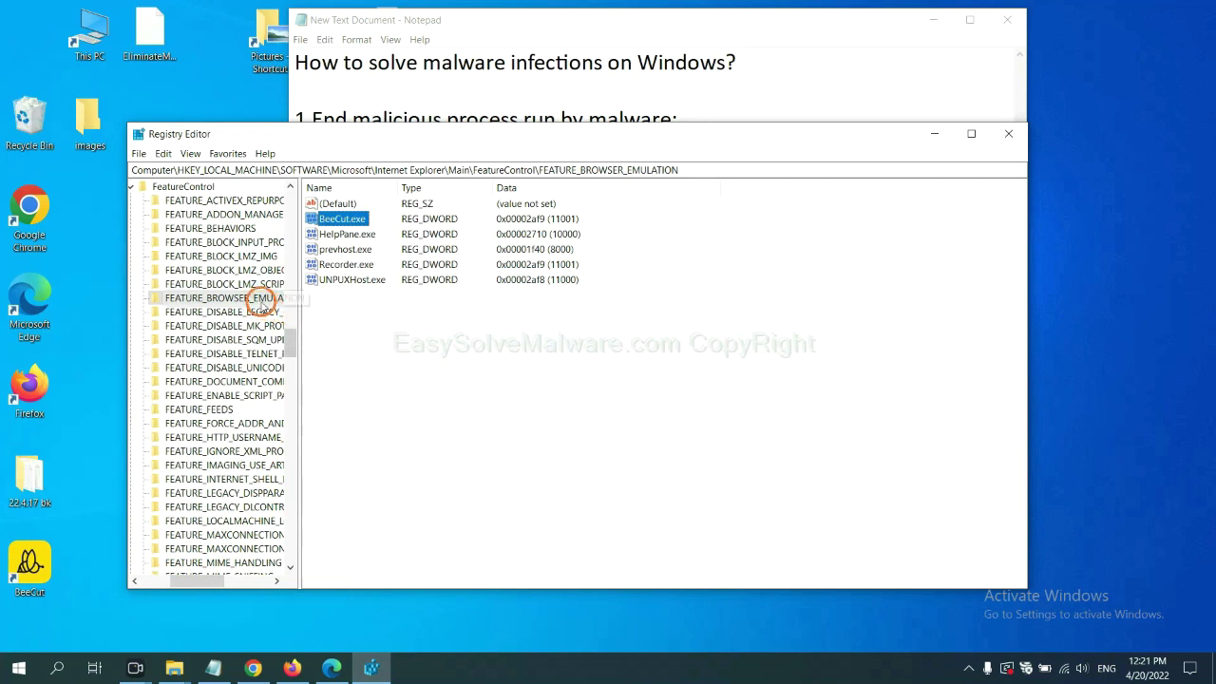
right_click(245, 297)
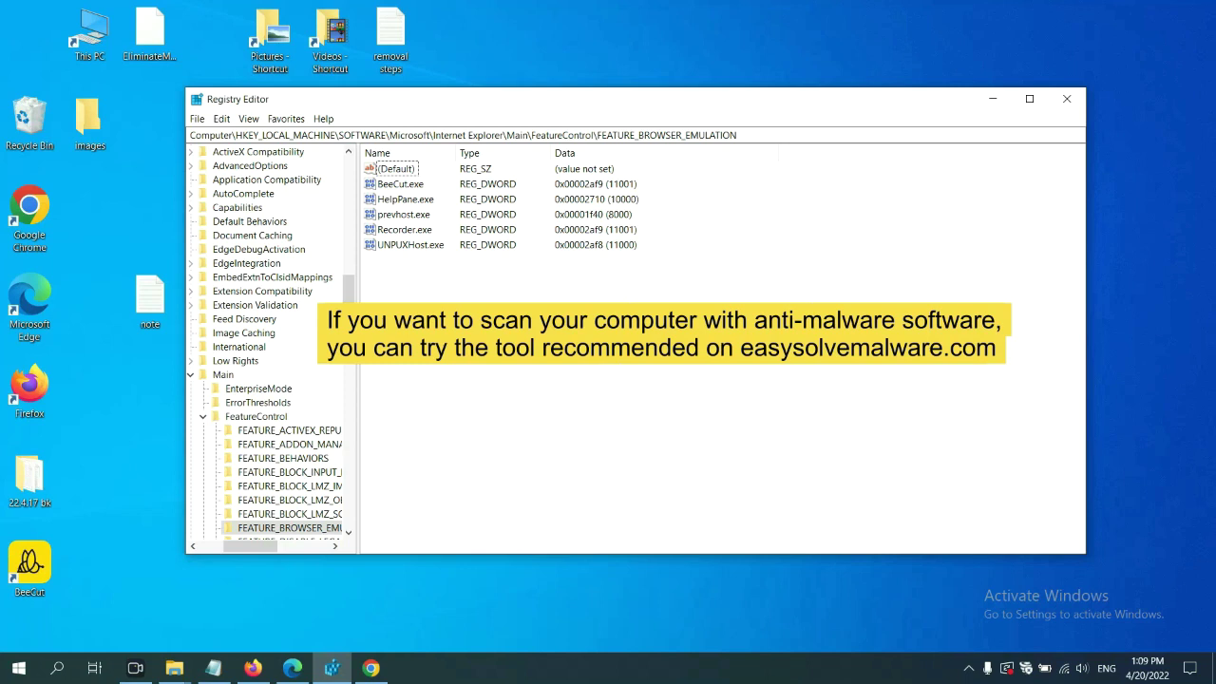
Switch to Chrome and scroll through the easysolvemalware.com removal guide.
click(380, 665)
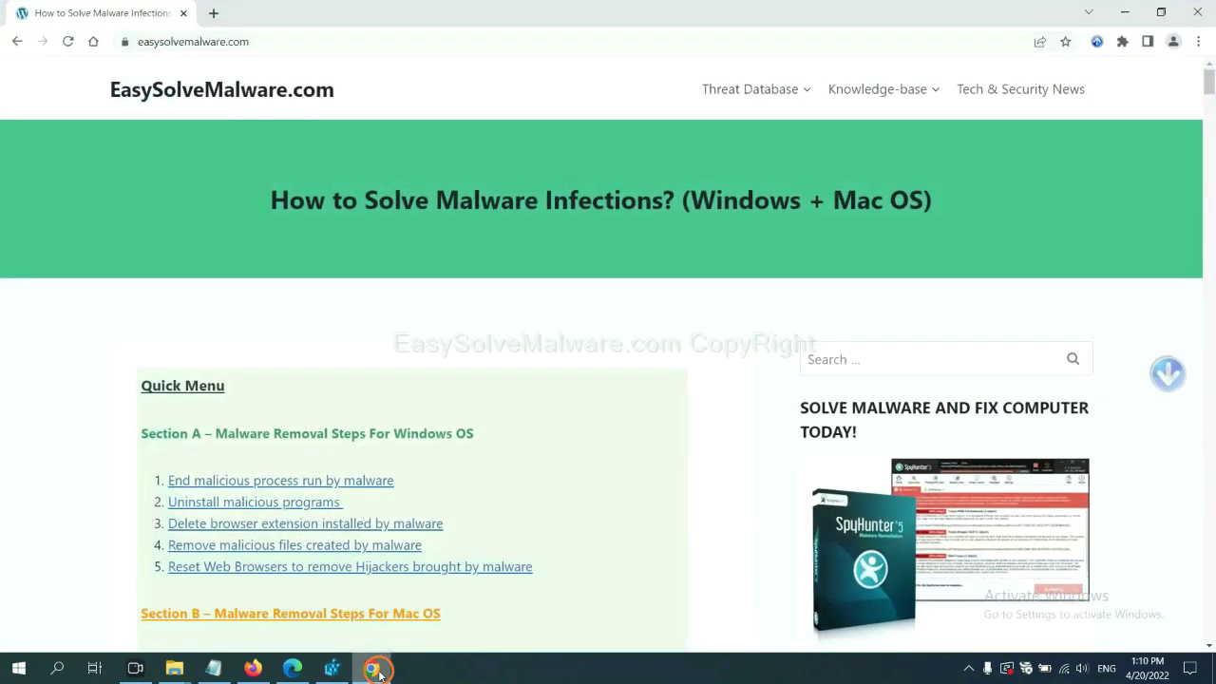
scroll(882, 423, down, 1)
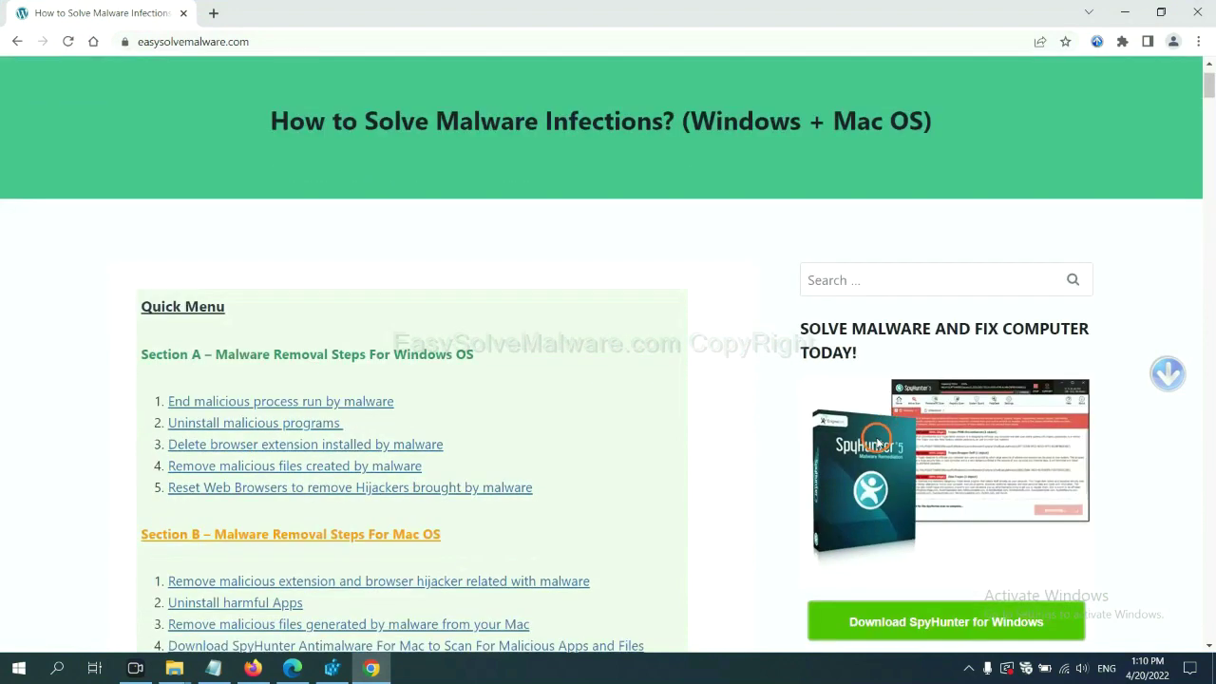
scroll(872, 443, up, 1)
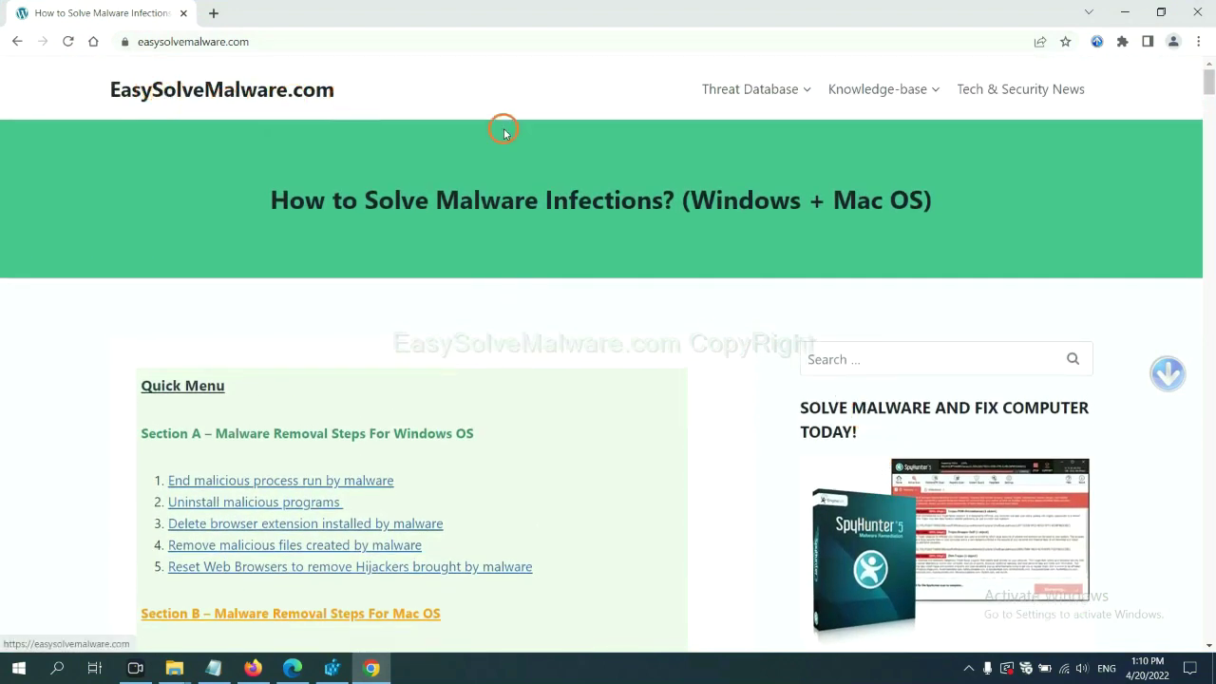
scroll(990, 421, down, 3)
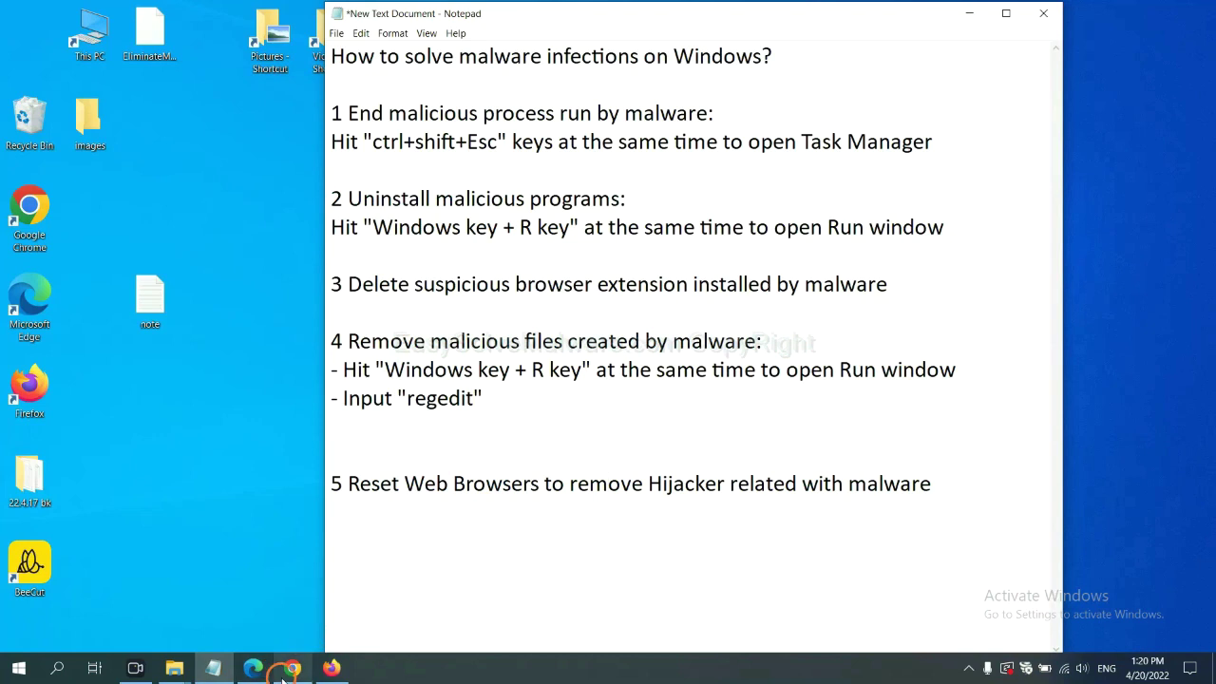
Search Chrome Settings for 'reset' and choose restoring settings to their original defaults.
click(282, 672)
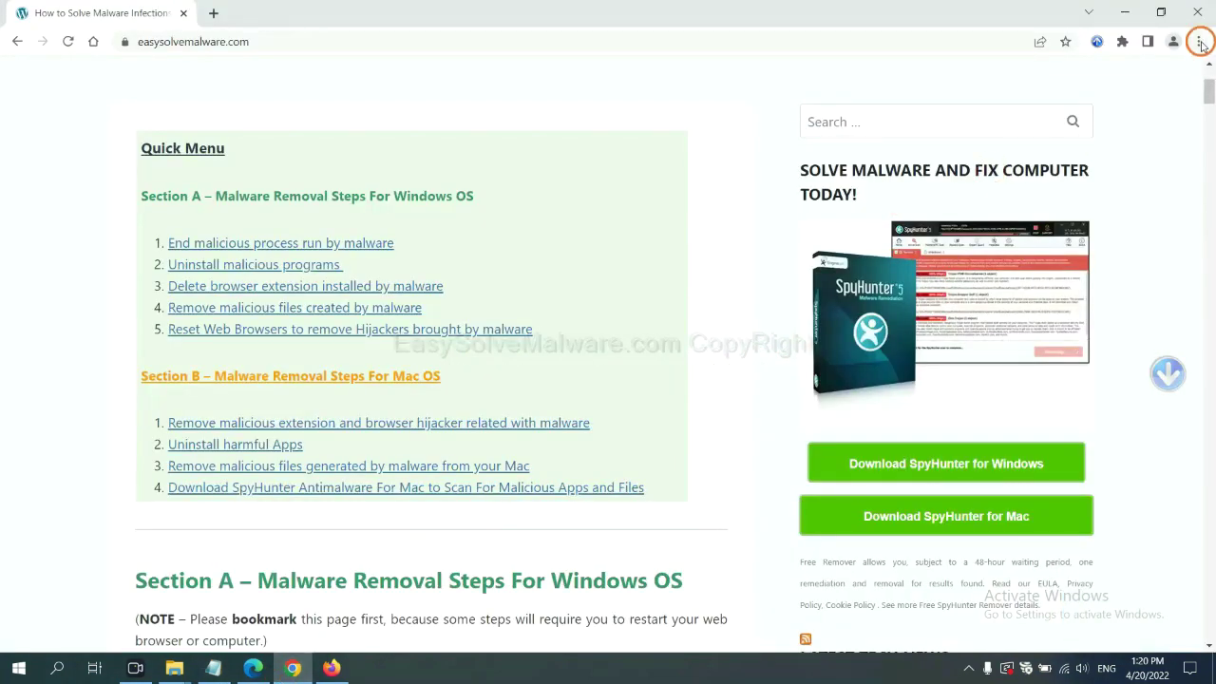
click(1198, 41)
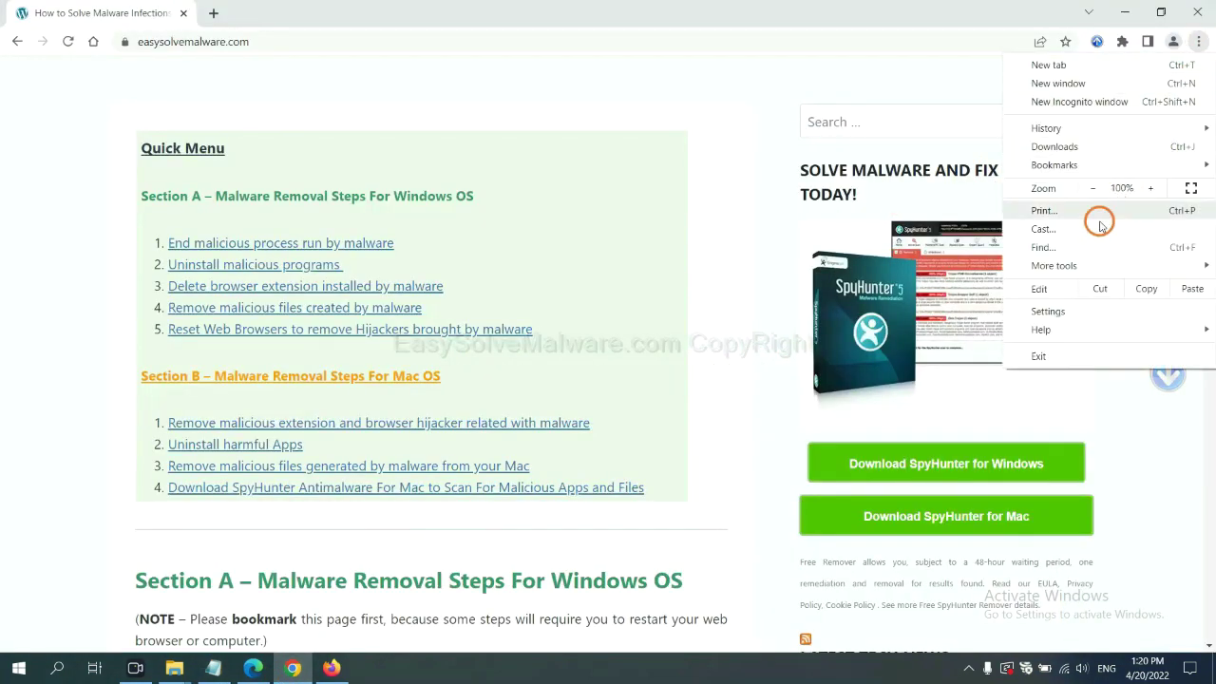
click(1055, 311)
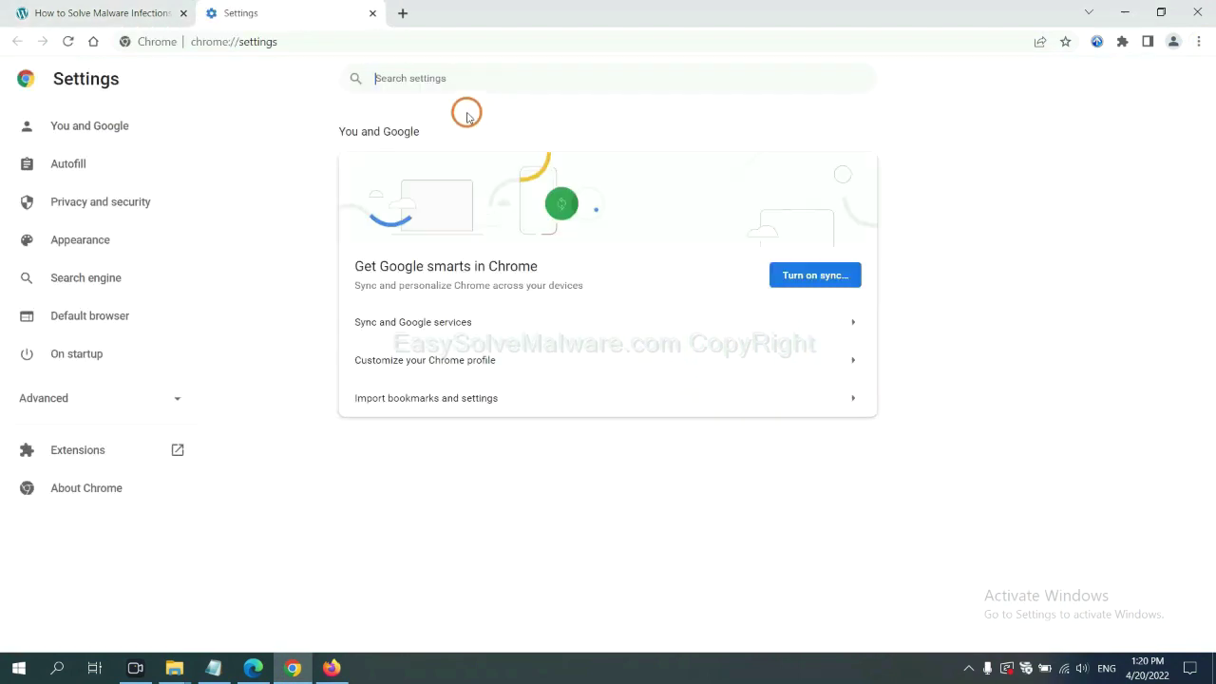
click(472, 89)
text(reset)
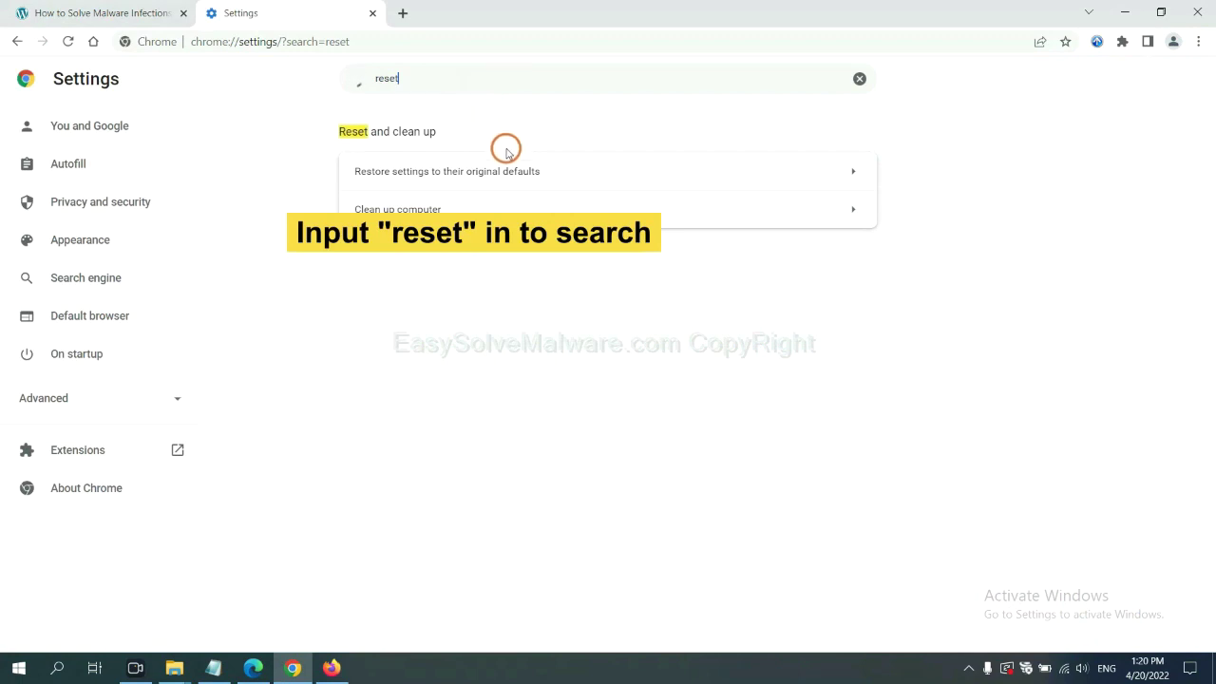
click(521, 171)
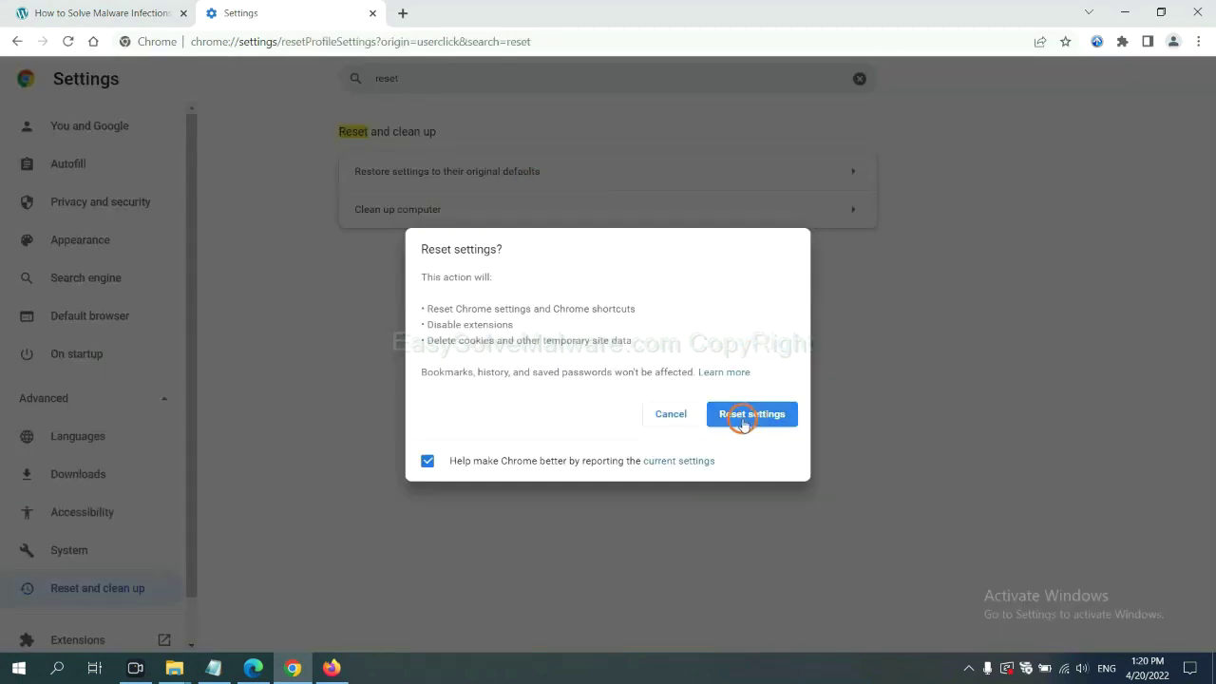
Choose Refresh Firefox on its Troubleshooting Information page and confirm the refresh to defaults.
click(331, 668)
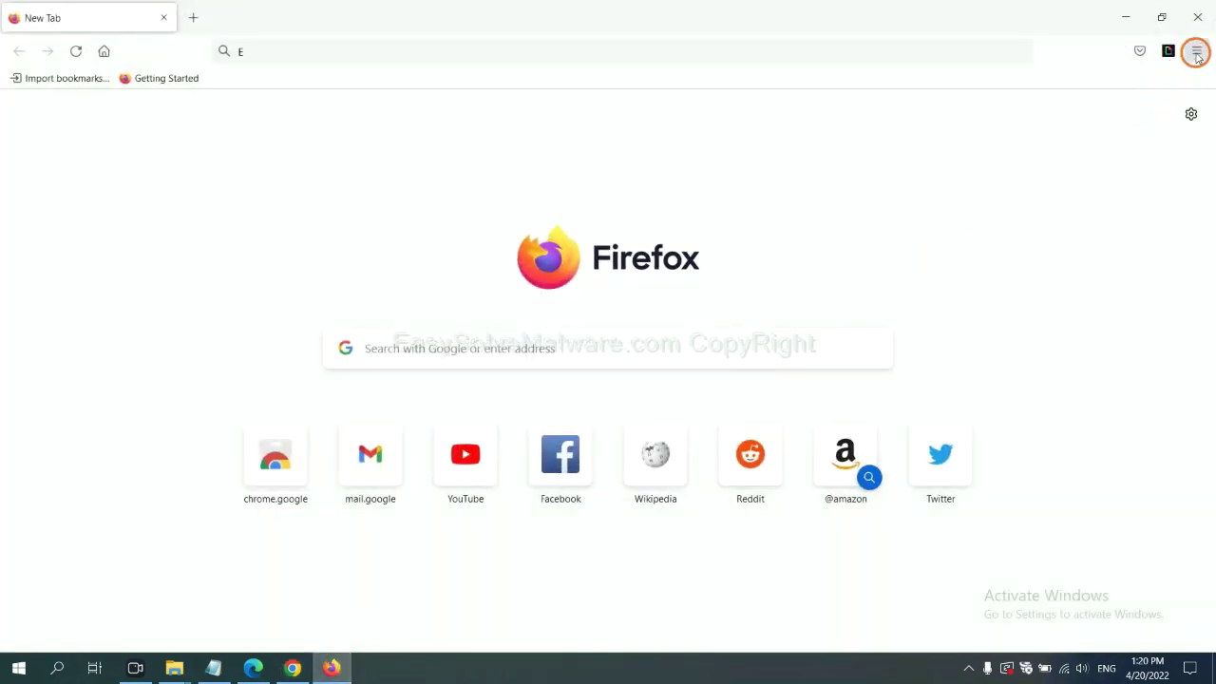
click(1196, 52)
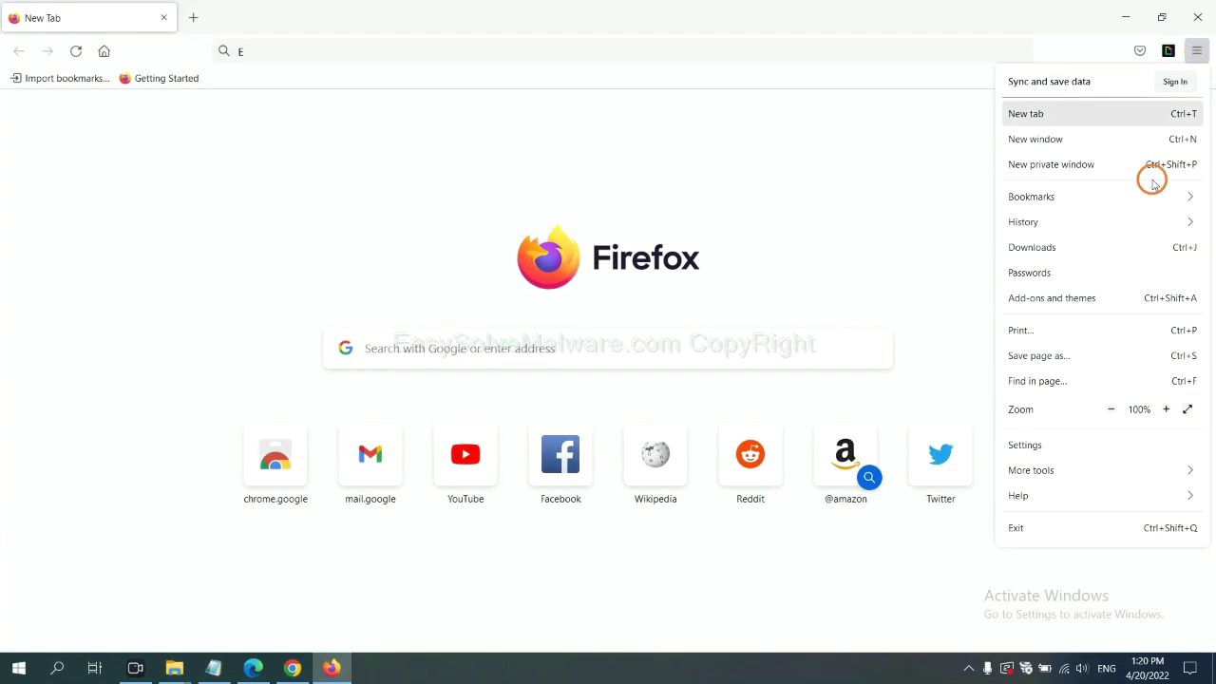
click(1045, 492)
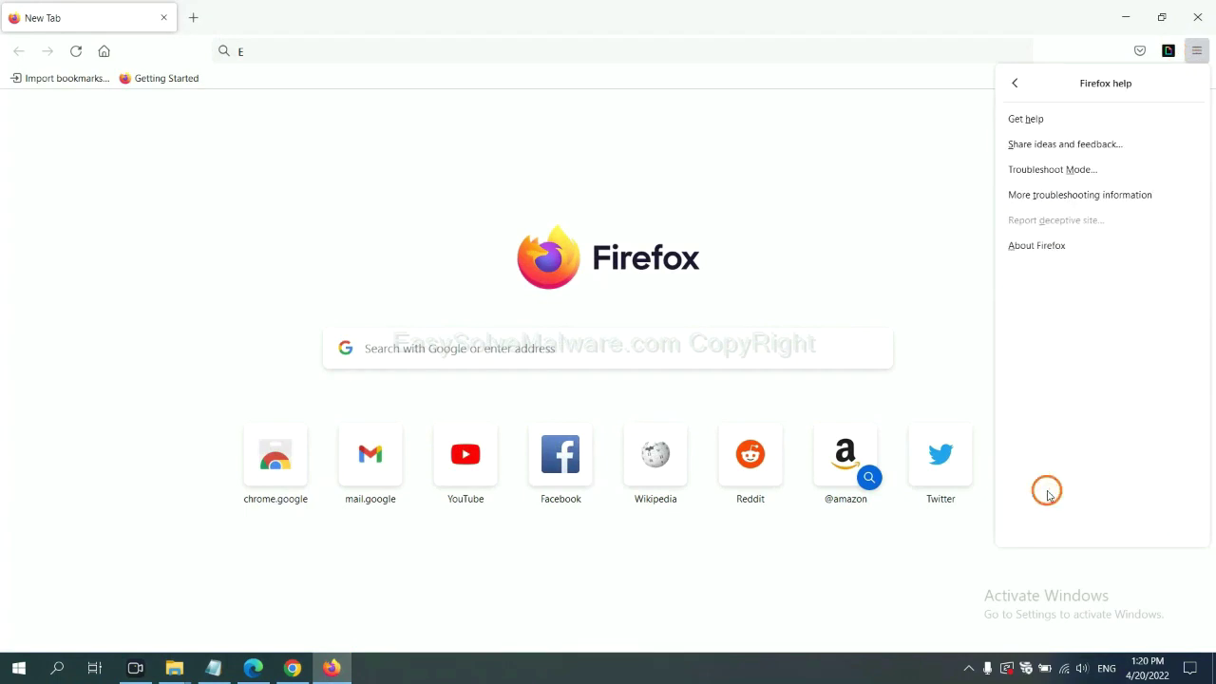
click(1067, 197)
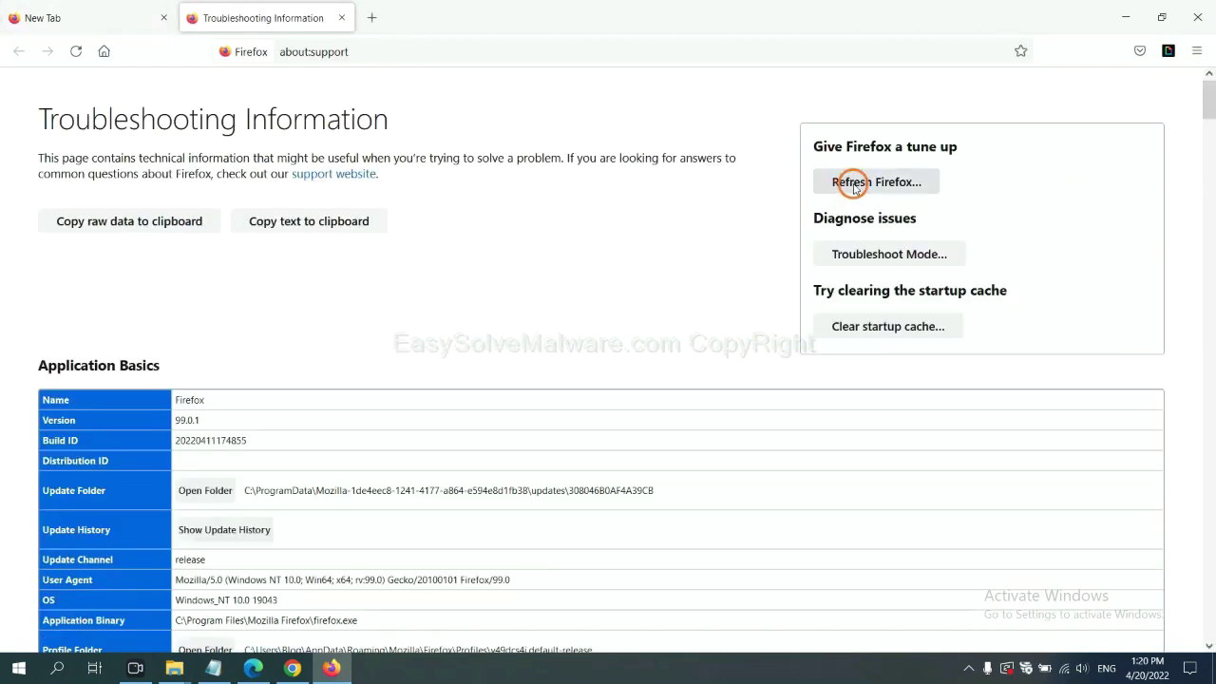
click(854, 185)
click(660, 187)
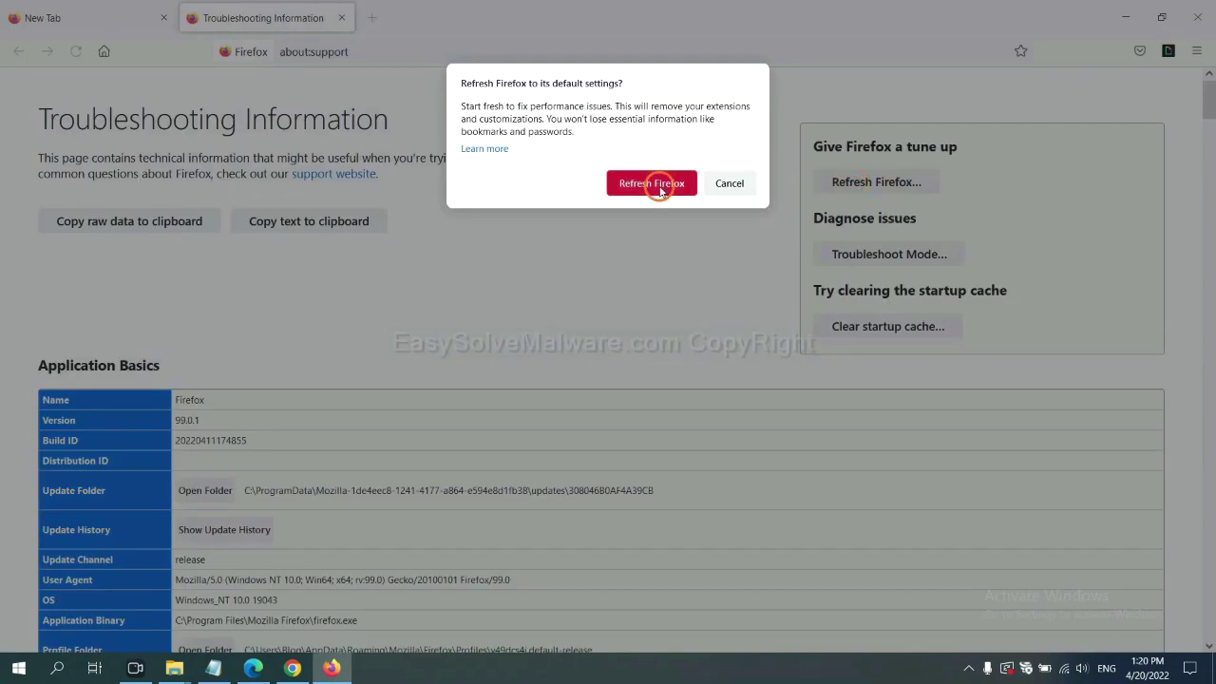
Search Edge Settings for 'reset' and choose restoring settings to their default values.
click(252, 669)
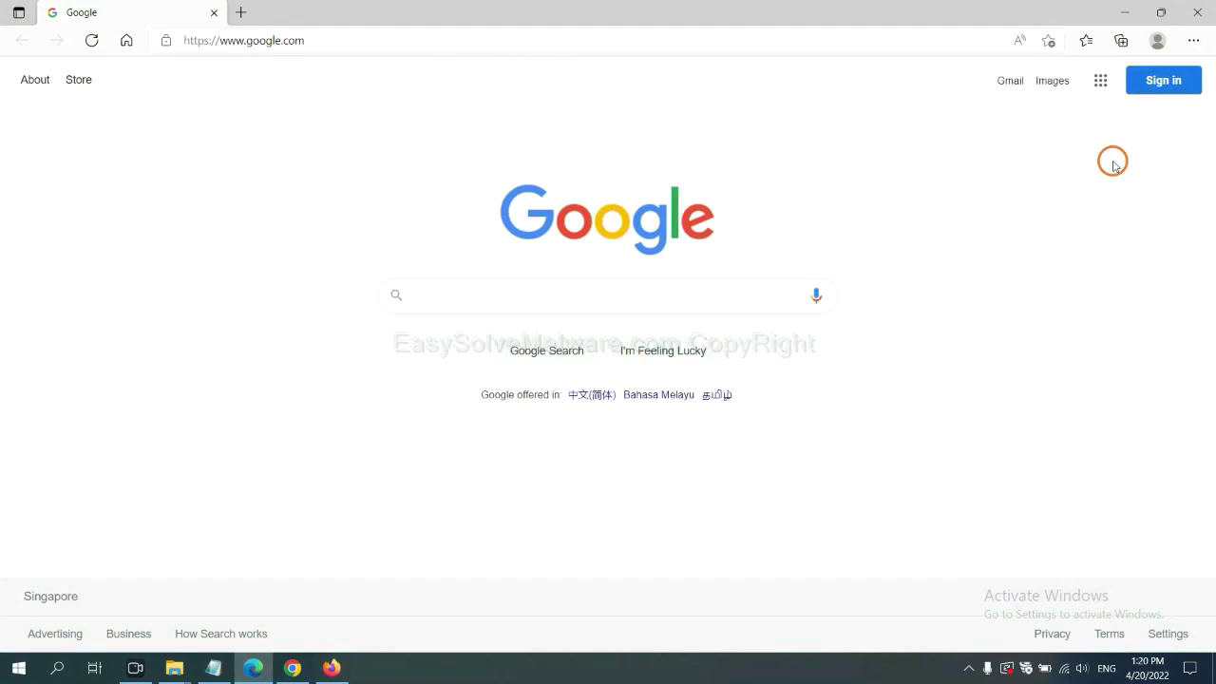
click(1193, 40)
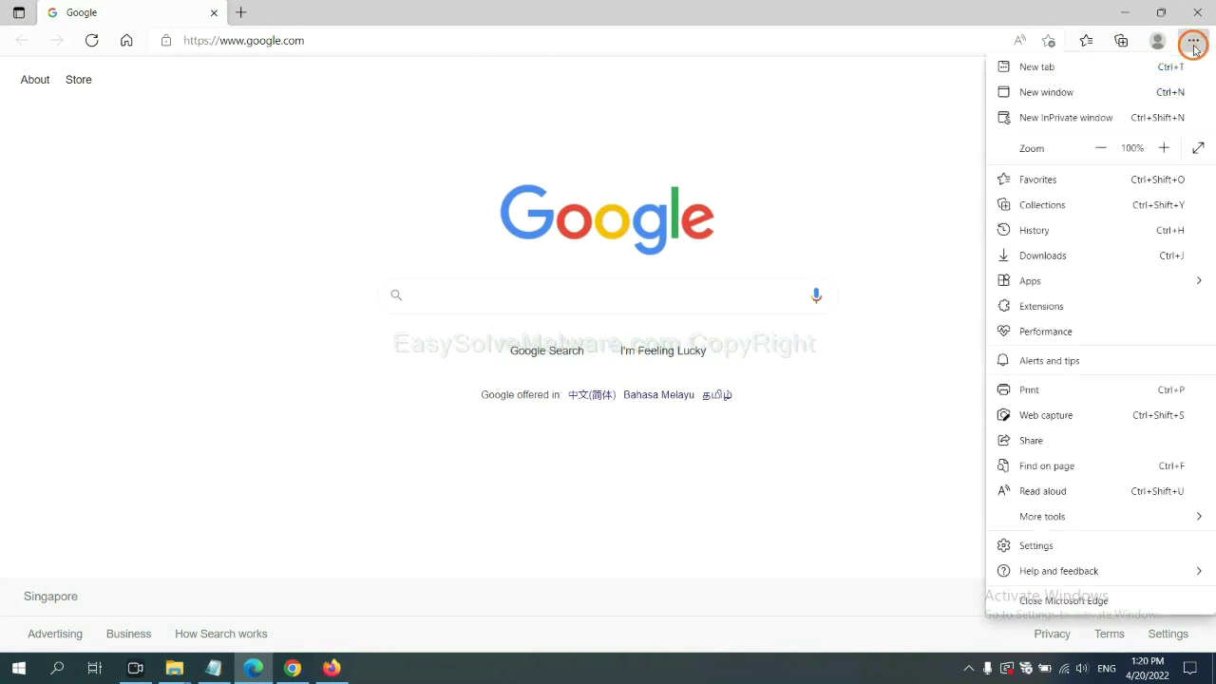
click(1035, 546)
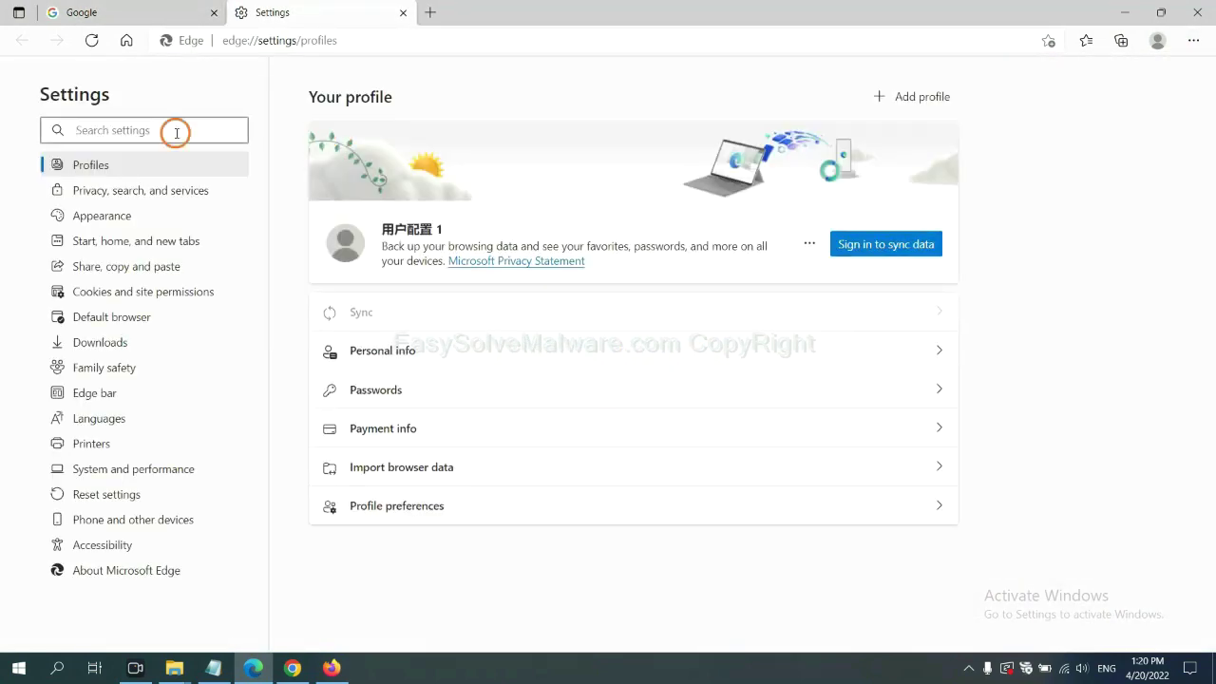
text(re)
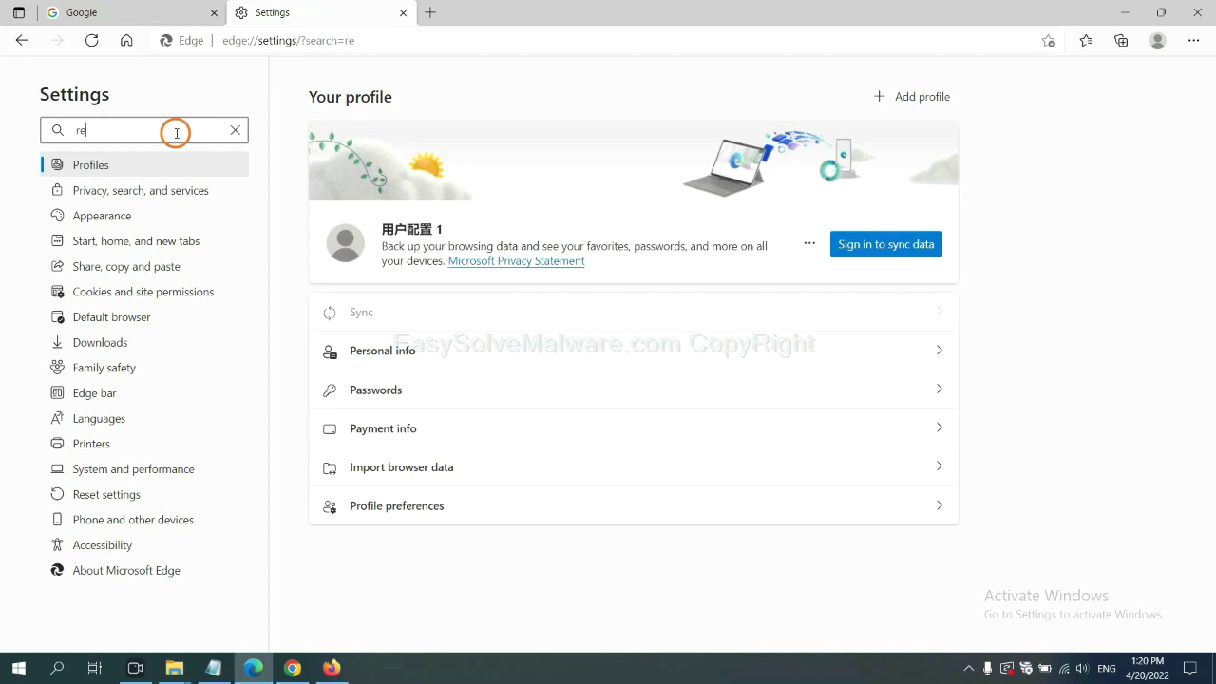
text(set)
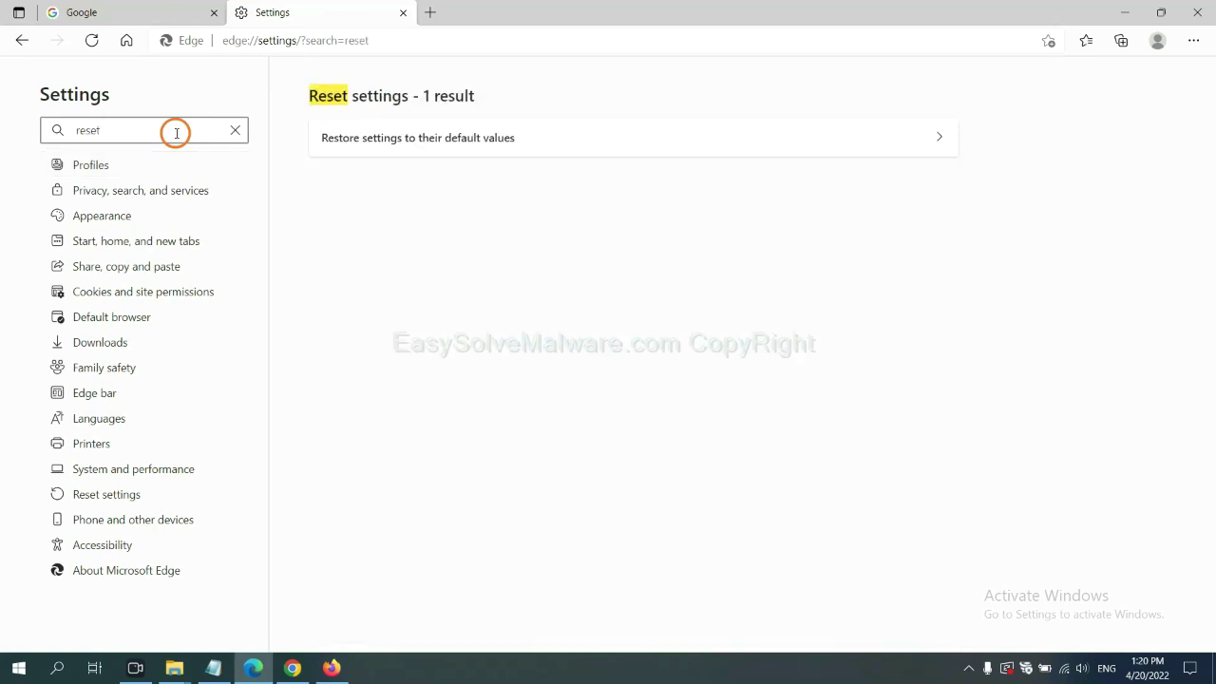
click(429, 138)
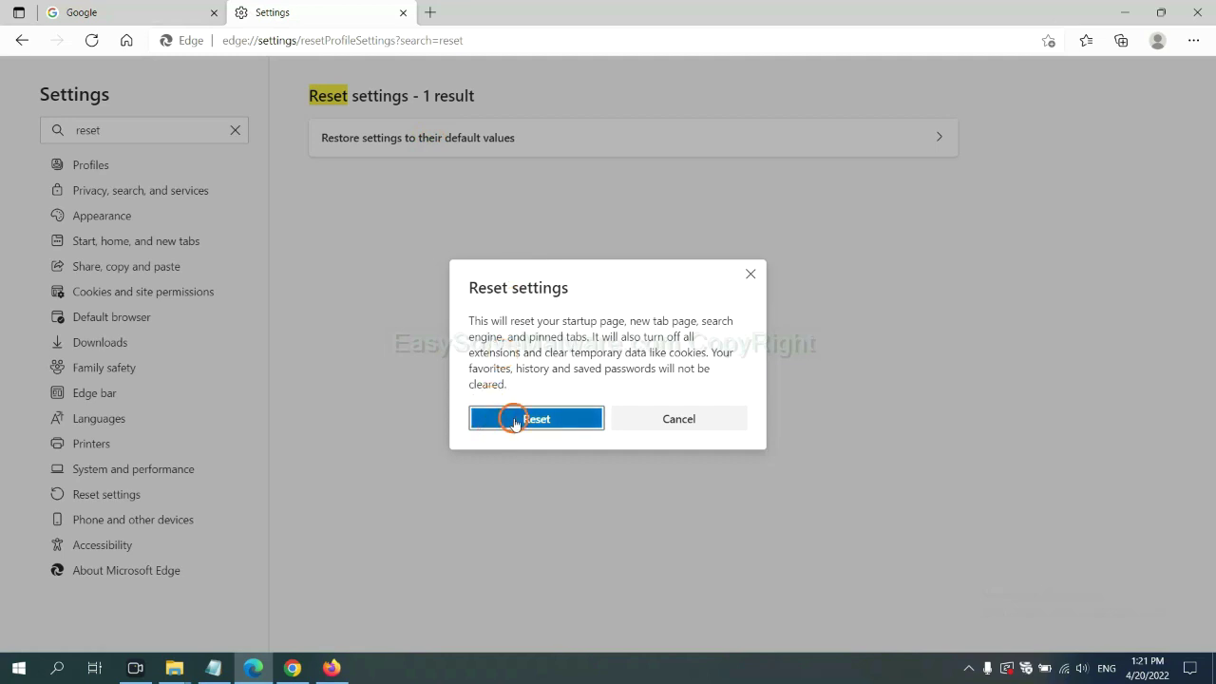